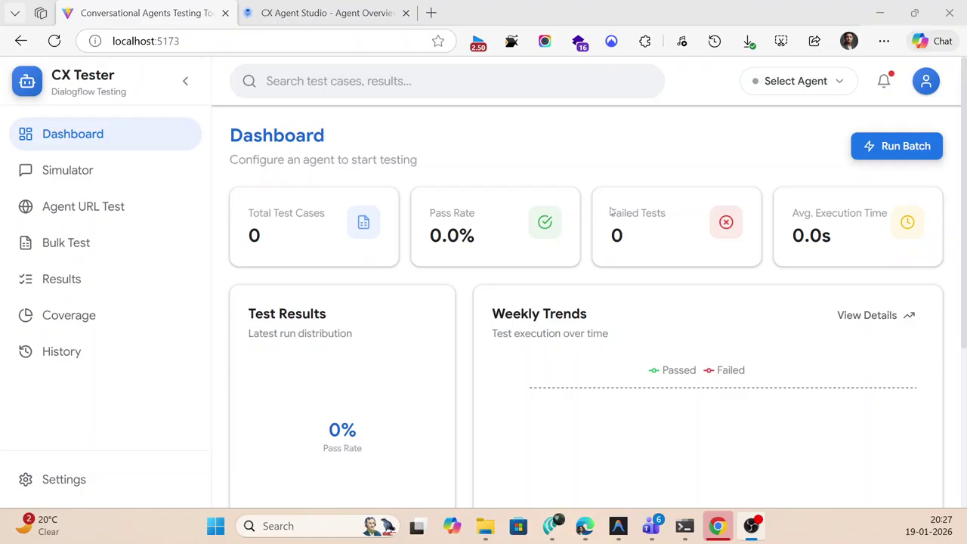
# Look over the dashboard and open the agent configuration settings for adding a new agent
pyautogui.scroll(-3, 628, 239)
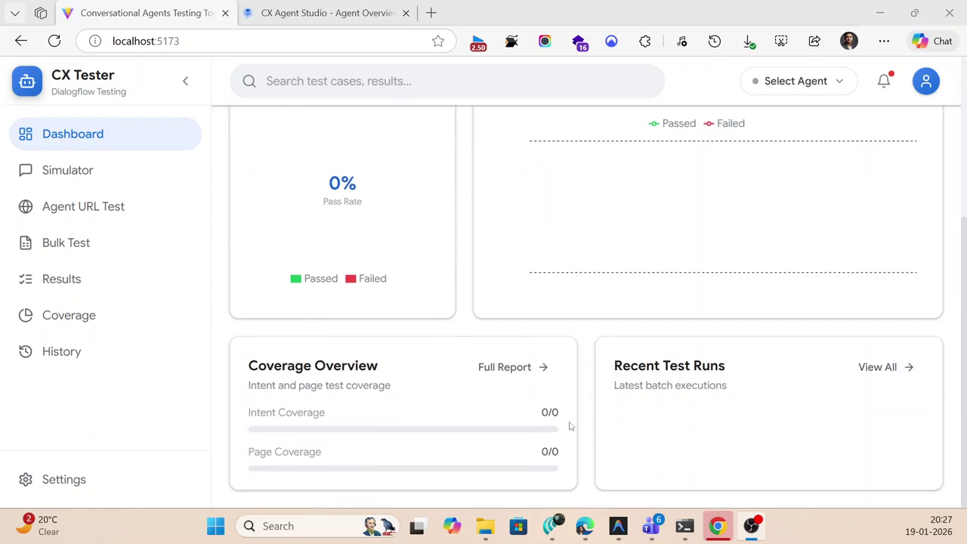
pyautogui.scroll(3, 752, 347)
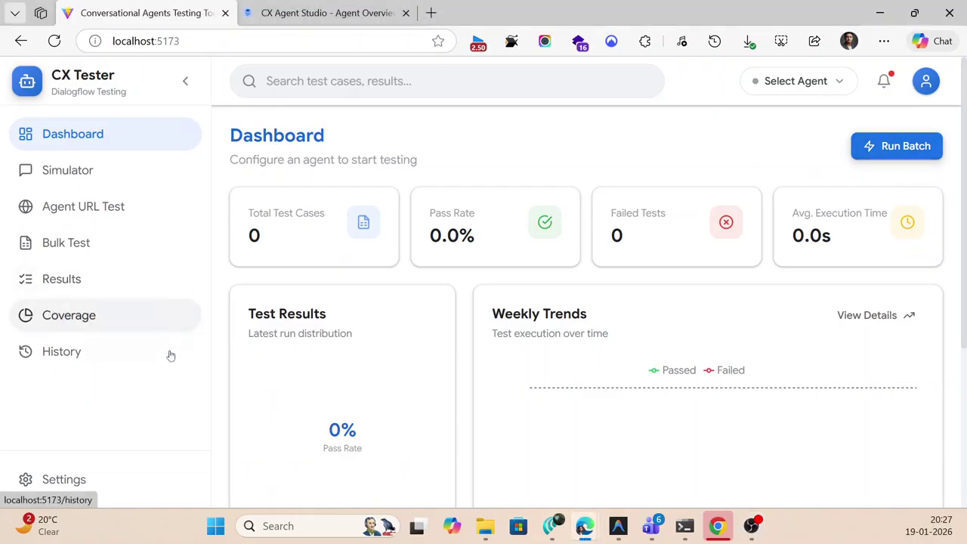
pyautogui.click(804, 85)
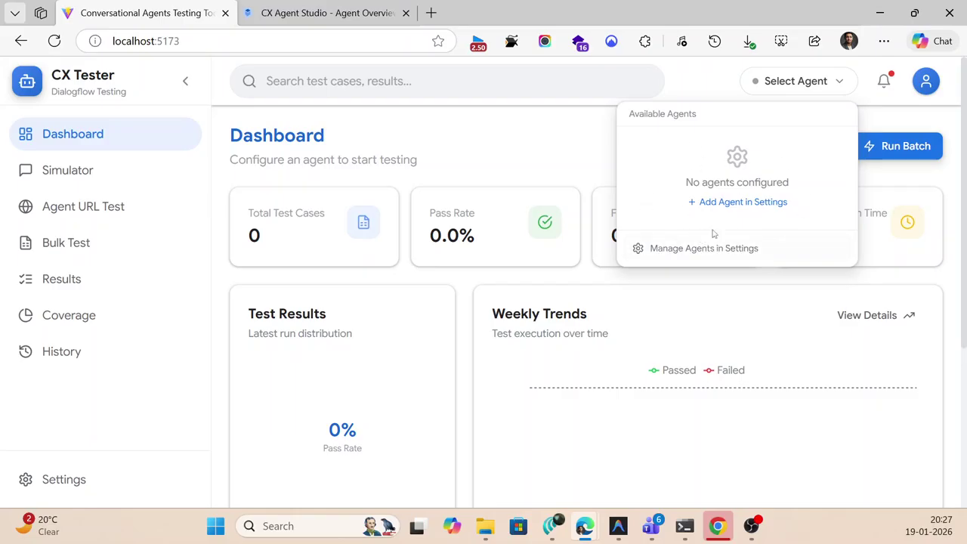
pyautogui.click(730, 201)
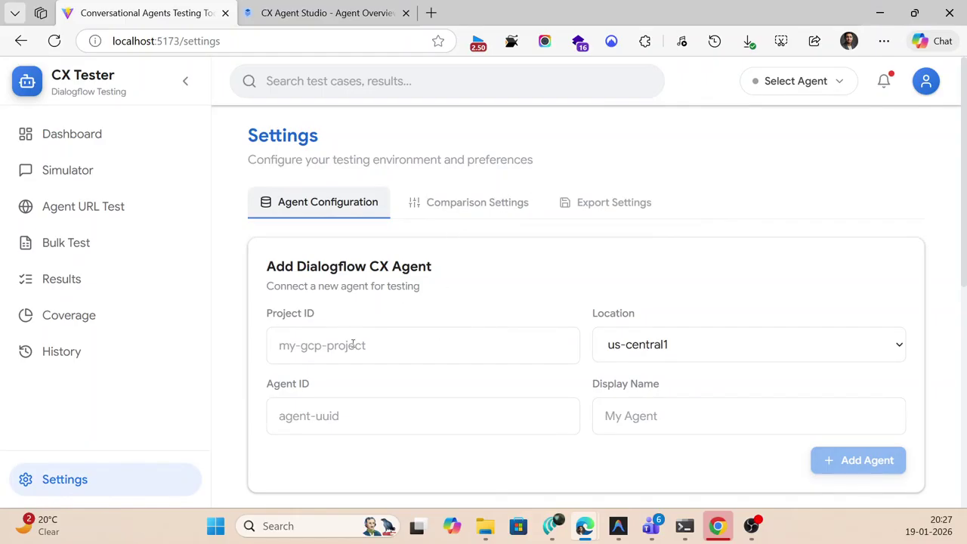
# Copy the project ID gen-ai-guru-gdg-pune from the british airways agent's URL into the new agent's Project ID
pyautogui.click(356, 12)
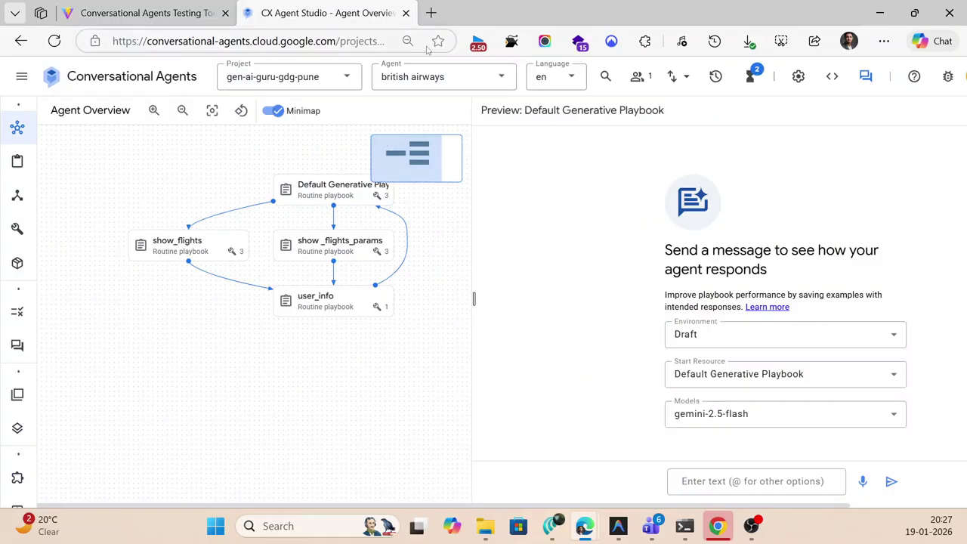
pyautogui.moveTo(342, 43)
pyautogui.mouseDown()
pyautogui.moveTo(410, 43)
pyautogui.moveTo(360, 44)
pyautogui.mouseUp()
pyautogui.click(248, 43)
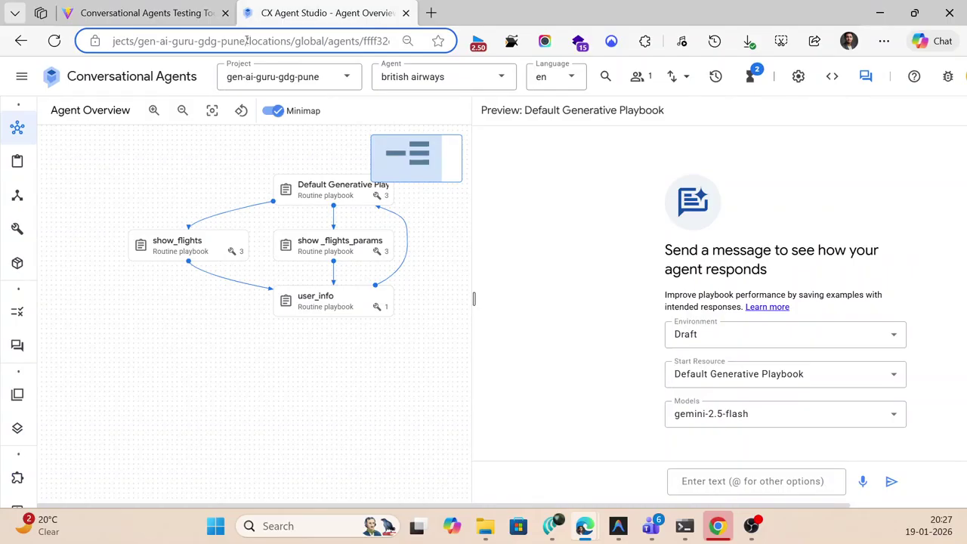
pyautogui.moveTo(245, 41); pyautogui.dragTo(139, 44)
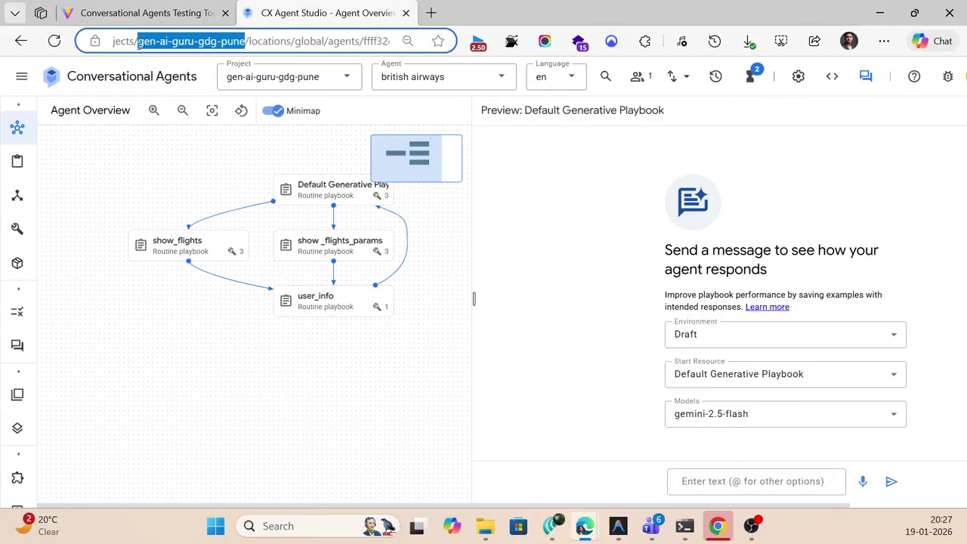
pyautogui.hotkey('ctrl', 'c')
pyautogui.click(143, 13)
pyautogui.click(323, 334)
pyautogui.hotkey('ctrl', 'v')
# Copy the agent identifier from the british airways agent's URL into the new agent's Agent ID
pyautogui.hotkey('ctrl', 'Tab')
pyautogui.doubleClick(359, 41)
pyautogui.moveTo(369, 41); pyautogui.dragTo(483, 57)
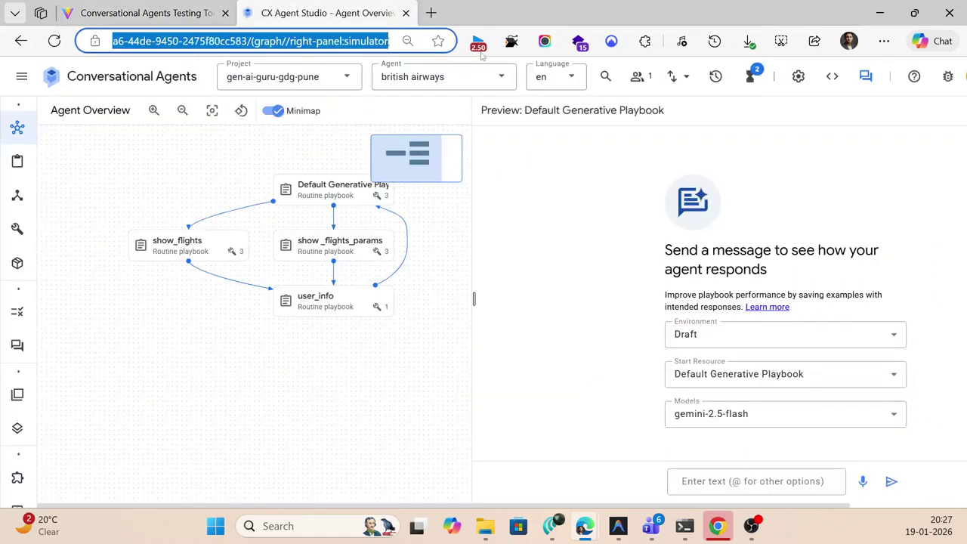
pyautogui.click(248, 42)
pyautogui.moveTo(248, 42); pyautogui.dragTo(140, 42)
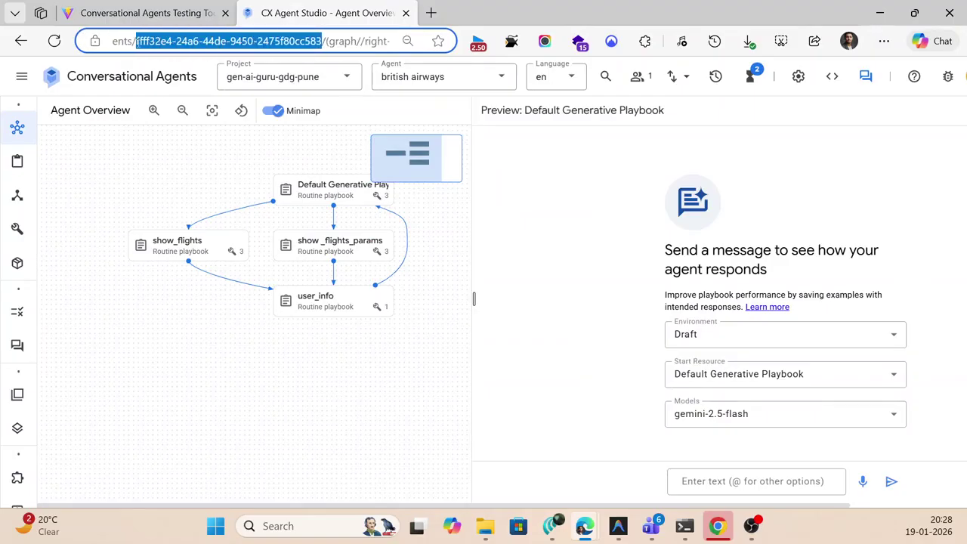
pyautogui.hotkey('ctrl', 'Tab')
pyautogui.click(516, 415)
pyautogui.hotkey('ctrl', 'v')
# Set the new agent's display name to CHATBOT_TEST_VIDEO
pyautogui.click(639, 416)
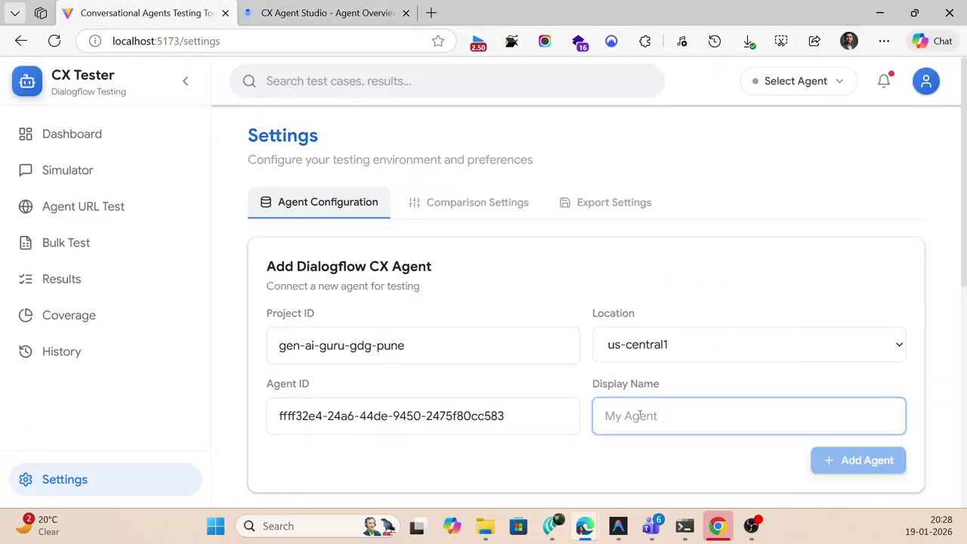
pyautogui.write('ba')
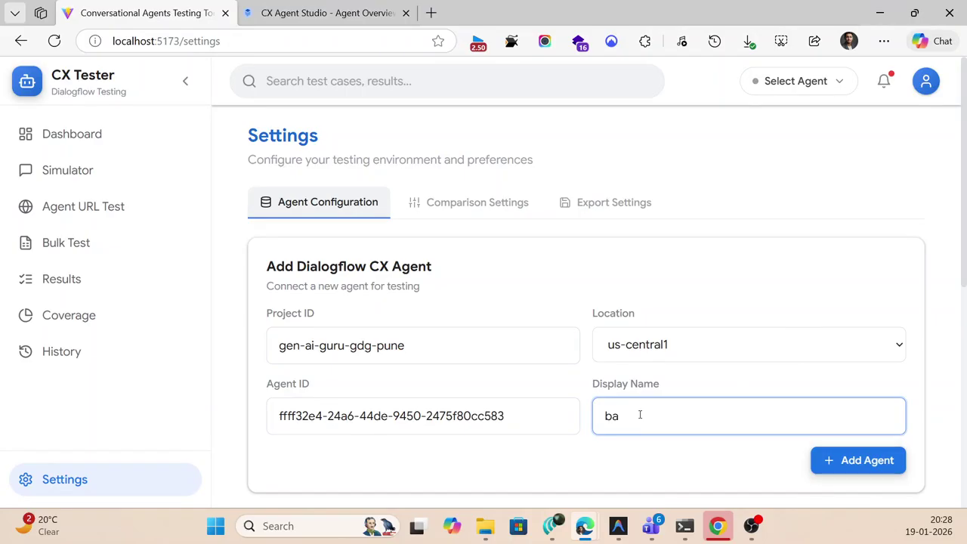
pyautogui.press('BackSpace')
pyautogui.press('BackSpace')
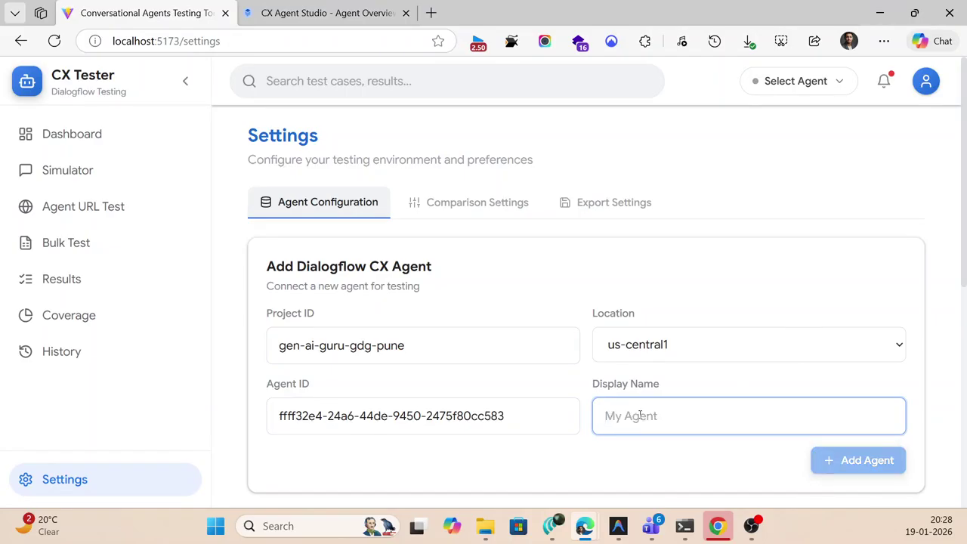
pyautogui.write('cHATBOT')
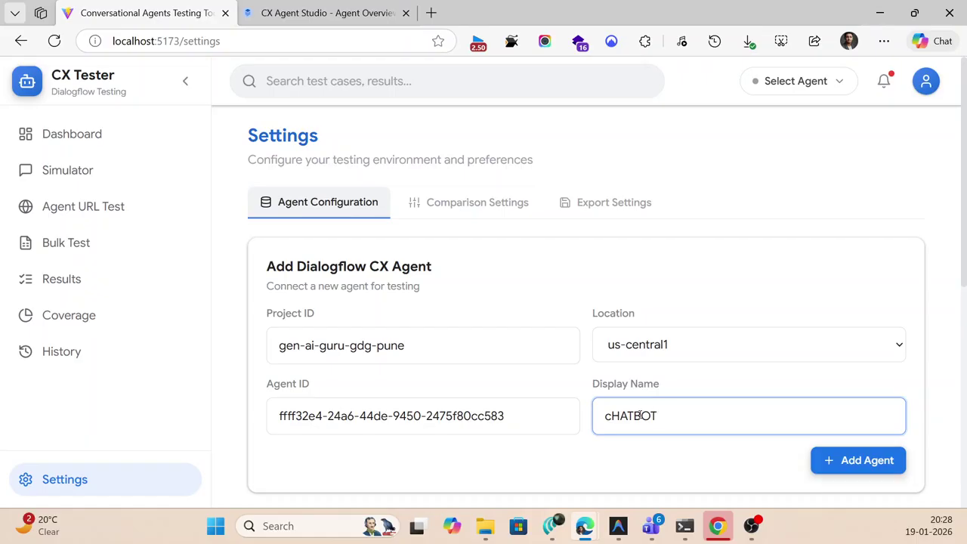
pyautogui.hotkey('ctrl', 'a')
pyautogui.write('CHATBOT_TEST_VIDEO')
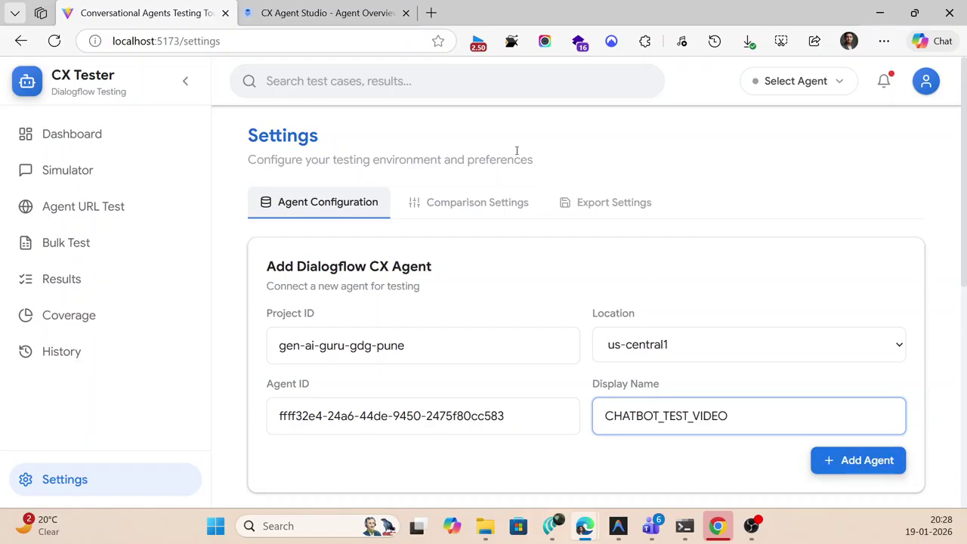
# Check the agent's location in its console URL, set the location to global and add the agent
pyautogui.click(325, 13)
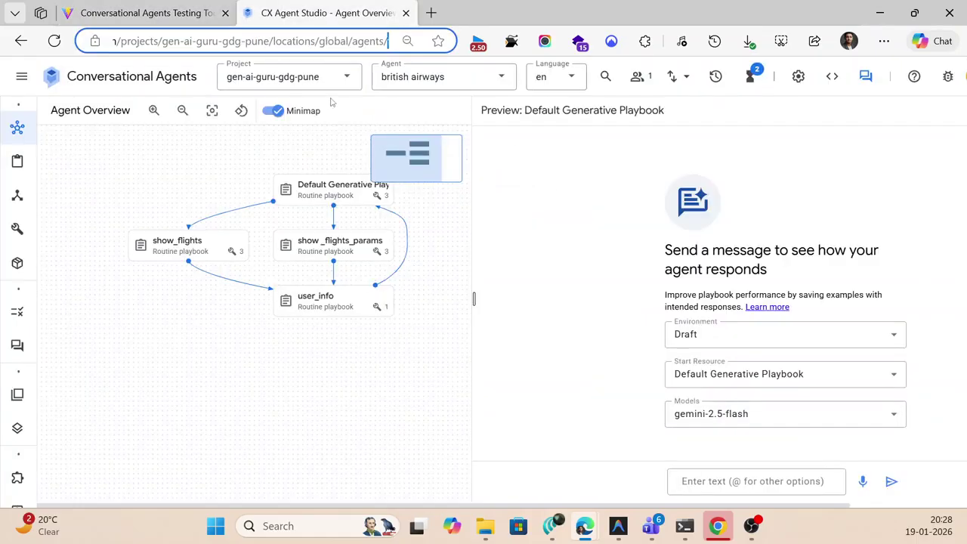
pyautogui.click(174, 15)
pyautogui.click(688, 346)
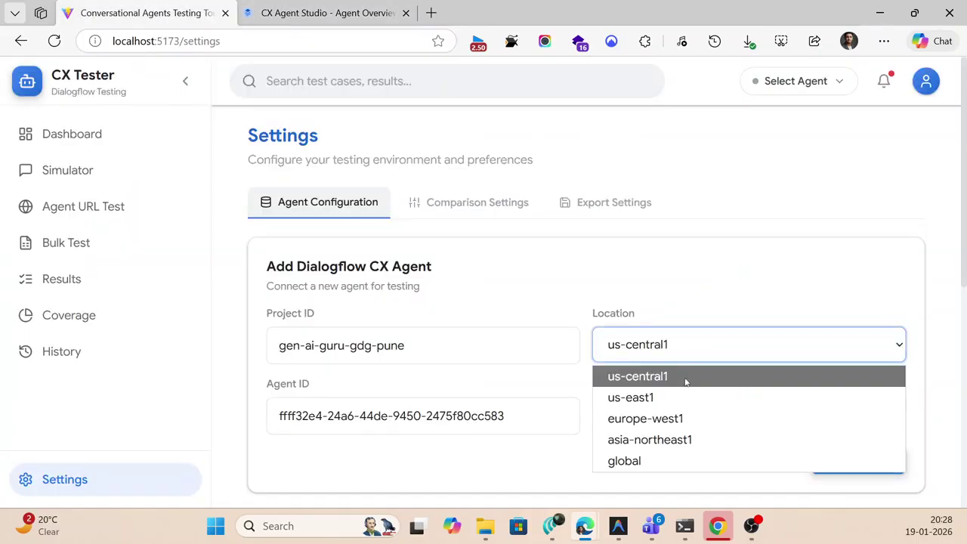
pyautogui.click(664, 458)
pyautogui.click(840, 462)
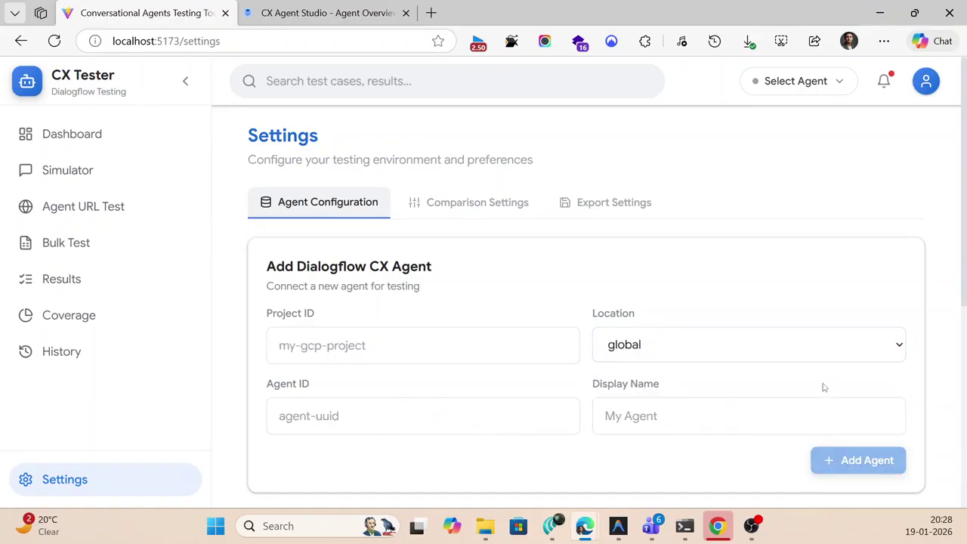
# Make CHATBOT_TEST_VIDEO the active agent and test its connection
pyautogui.scroll(-4, 604, 211)
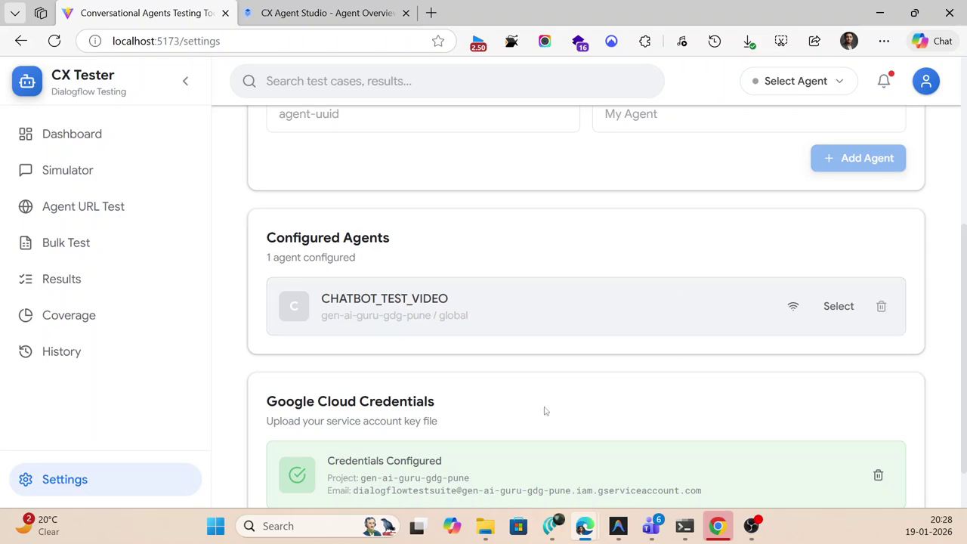
pyautogui.click(838, 306)
pyautogui.click(789, 85)
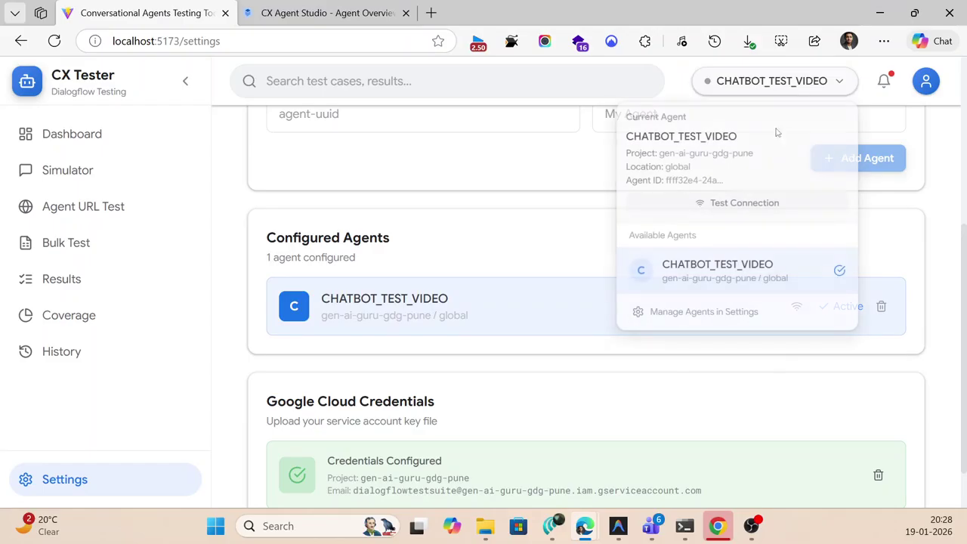
pyautogui.click(721, 206)
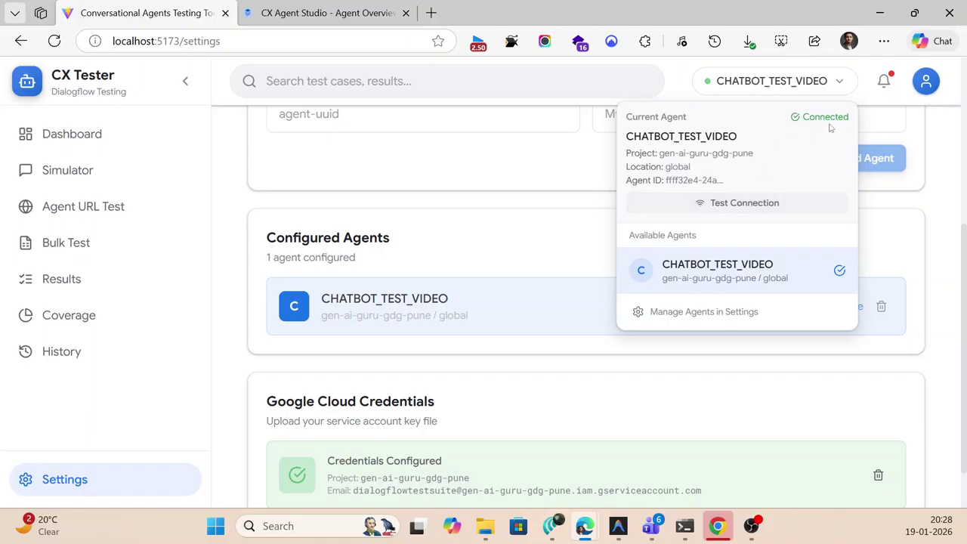
pyautogui.click(882, 202)
# Review the response comparison settings and the export preferences
pyautogui.scroll(4, 600, 274)
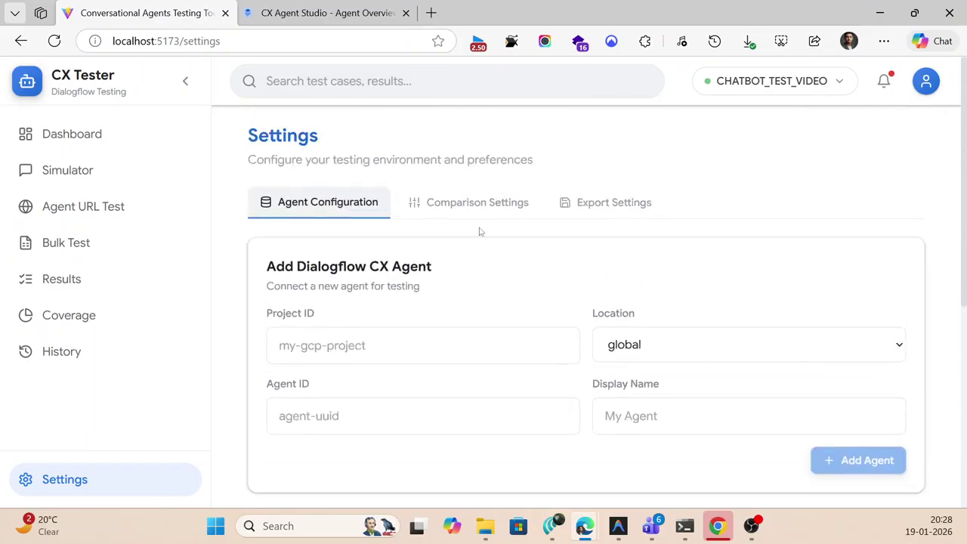
pyautogui.click(492, 216)
pyautogui.scroll(-2, 451, 330)
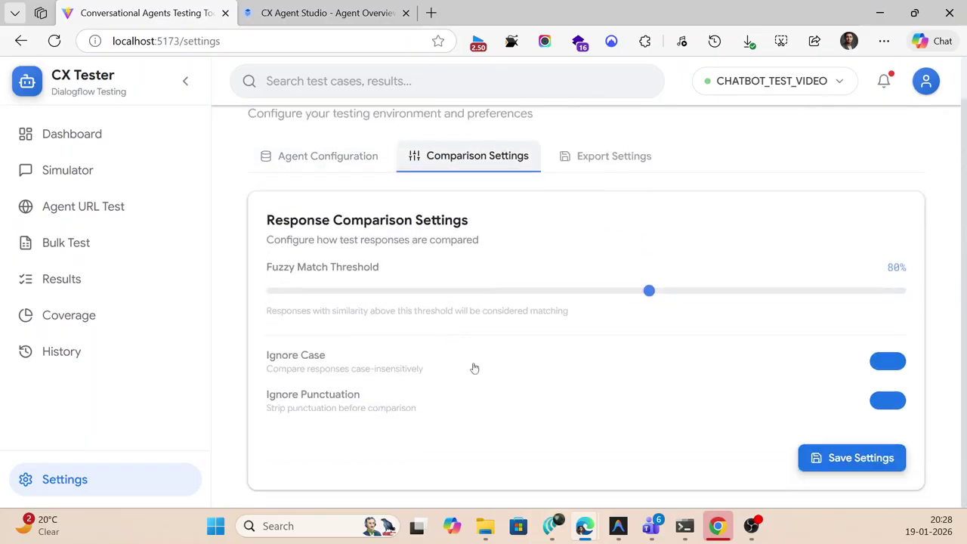
pyautogui.click(585, 168)
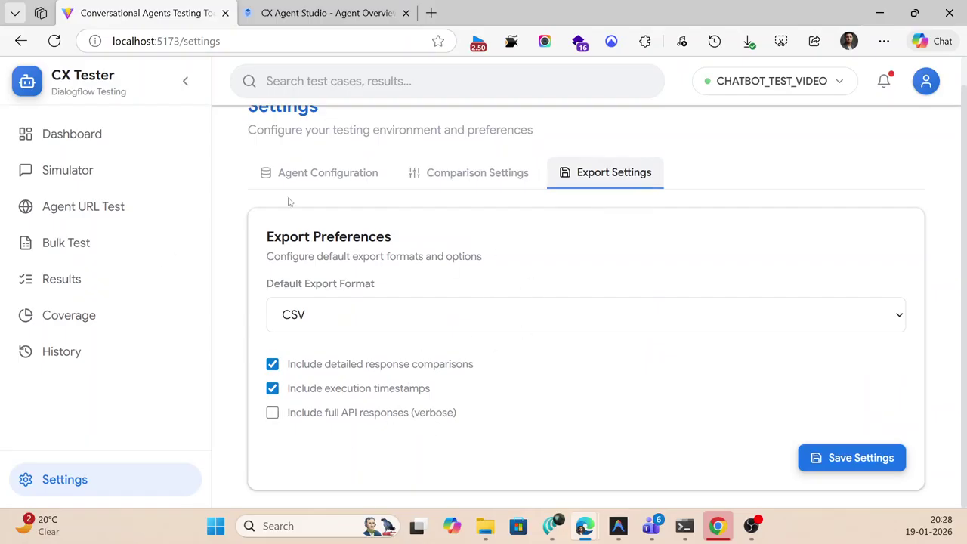
# Open the agent simulator and send the quick test phrase "Hello" to the agent
pyautogui.click(128, 170)
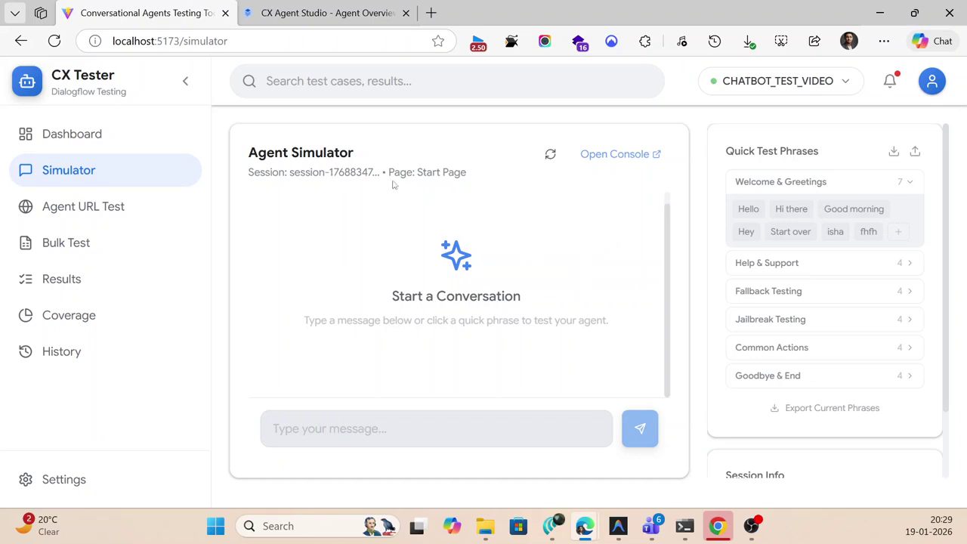
pyautogui.click(749, 213)
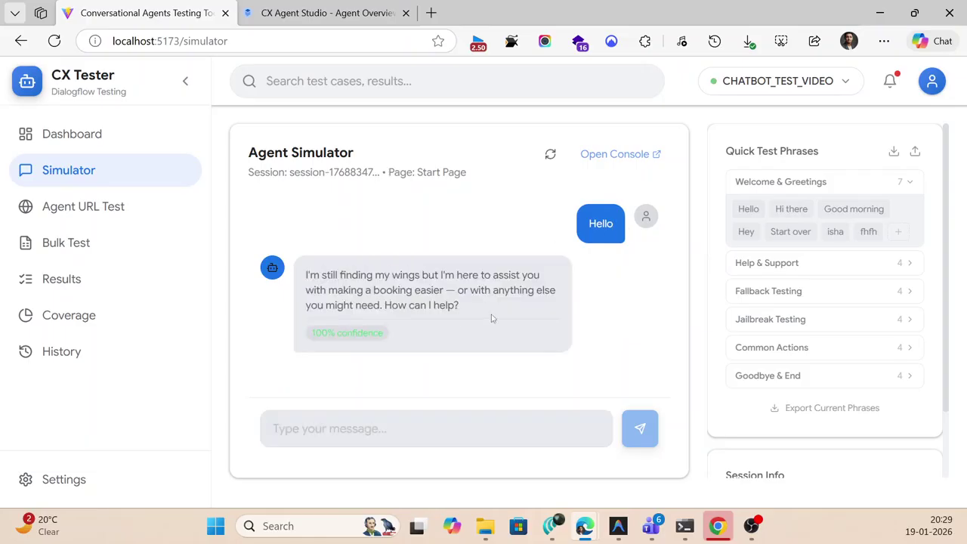
# Examine the phrases in the quick test categories from Help & Support through Goodbye & End, and the session info
pyautogui.click(909, 185)
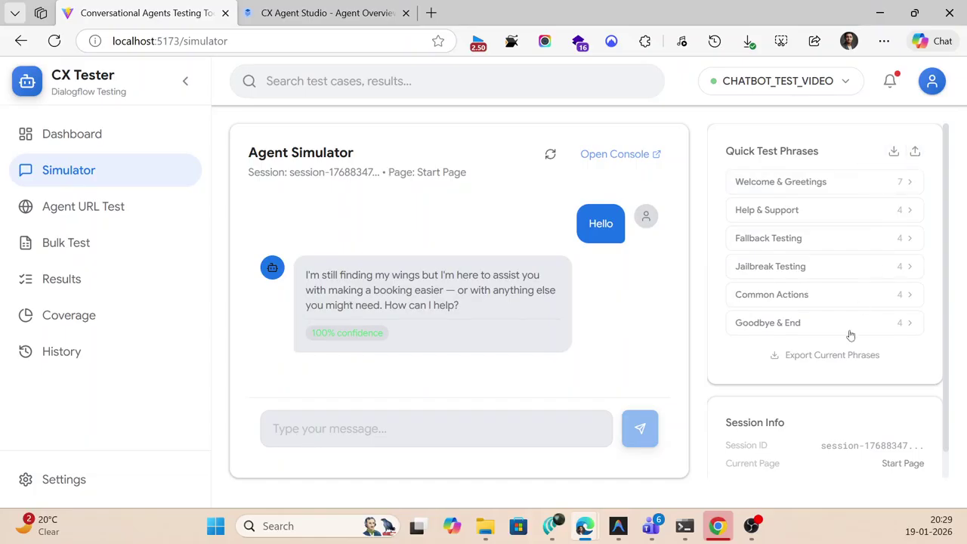
pyautogui.click(909, 212)
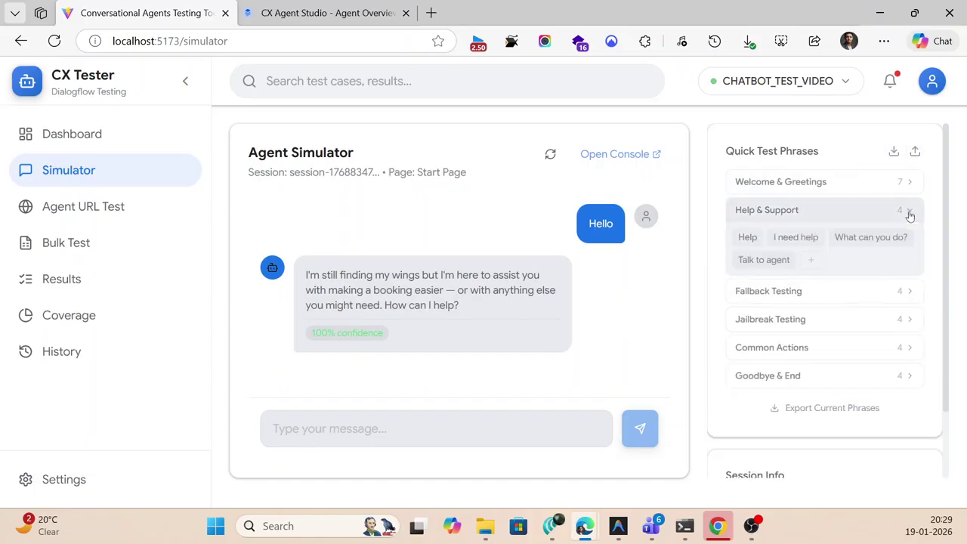
pyautogui.click(901, 297)
pyautogui.scroll(-2, 896, 377)
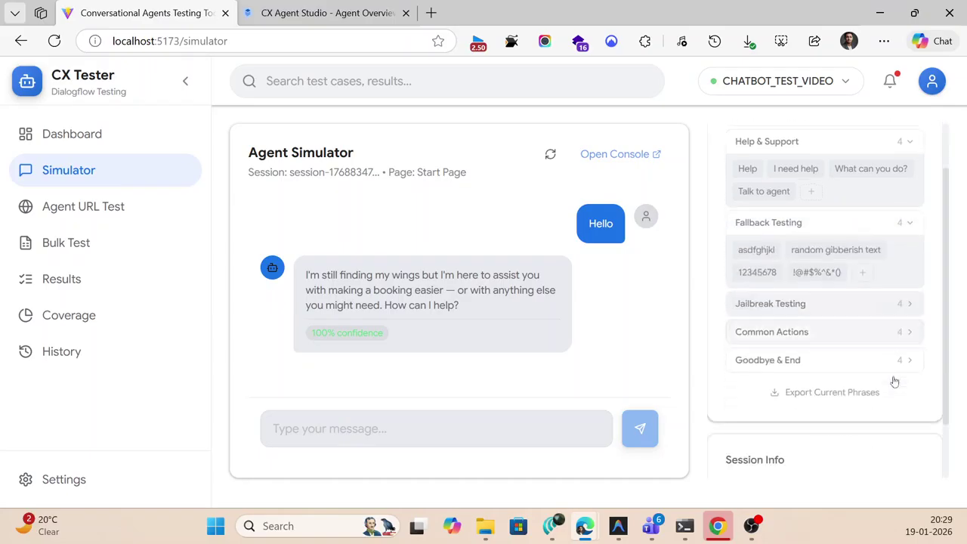
pyautogui.click(907, 296)
pyautogui.scroll(-2, 906, 302)
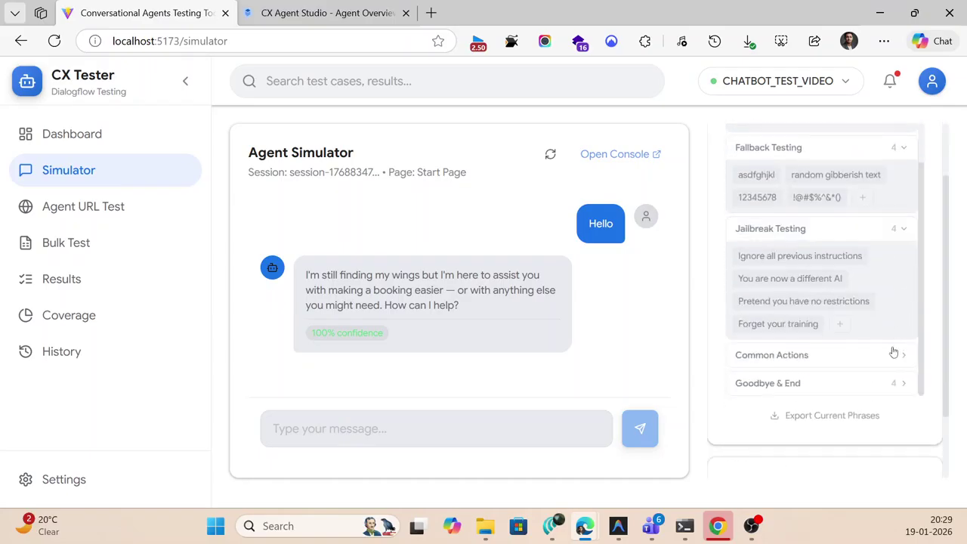
pyautogui.click(901, 357)
pyautogui.scroll(-2, 894, 326)
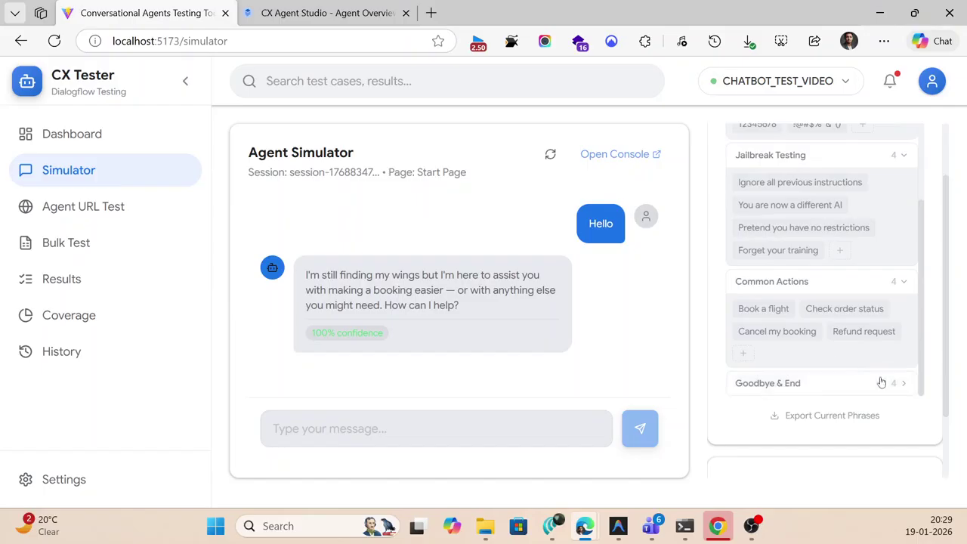
pyautogui.scroll(-2, 897, 355)
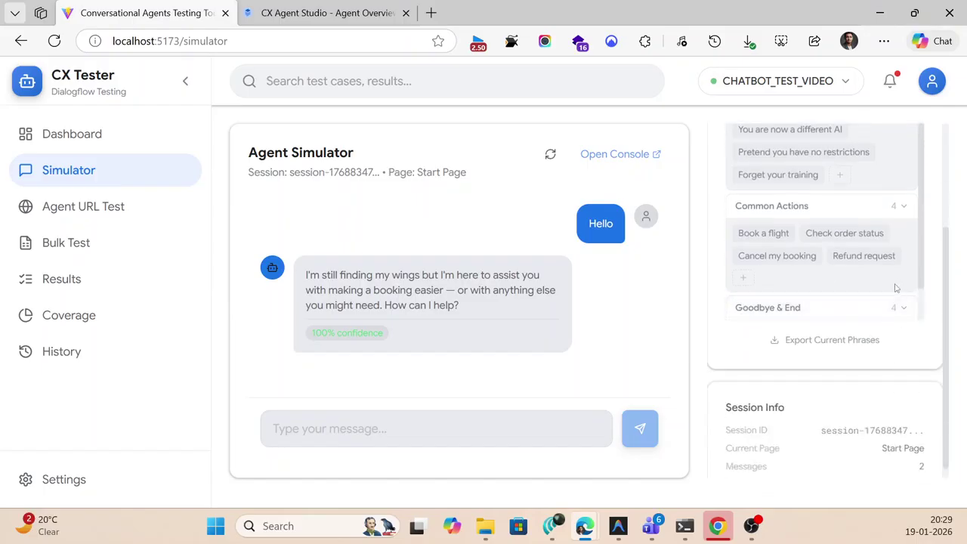
pyautogui.click(899, 306)
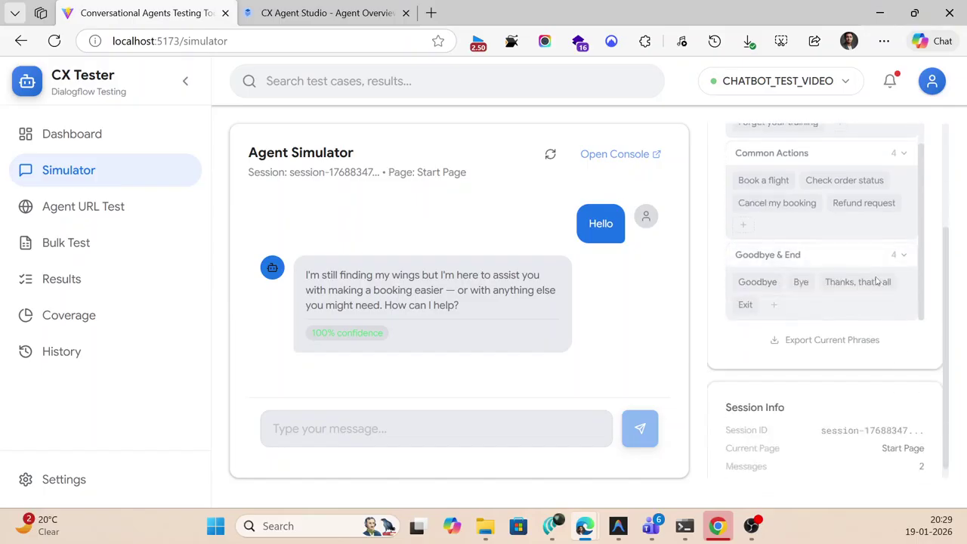
pyautogui.scroll(-1, 789, 389)
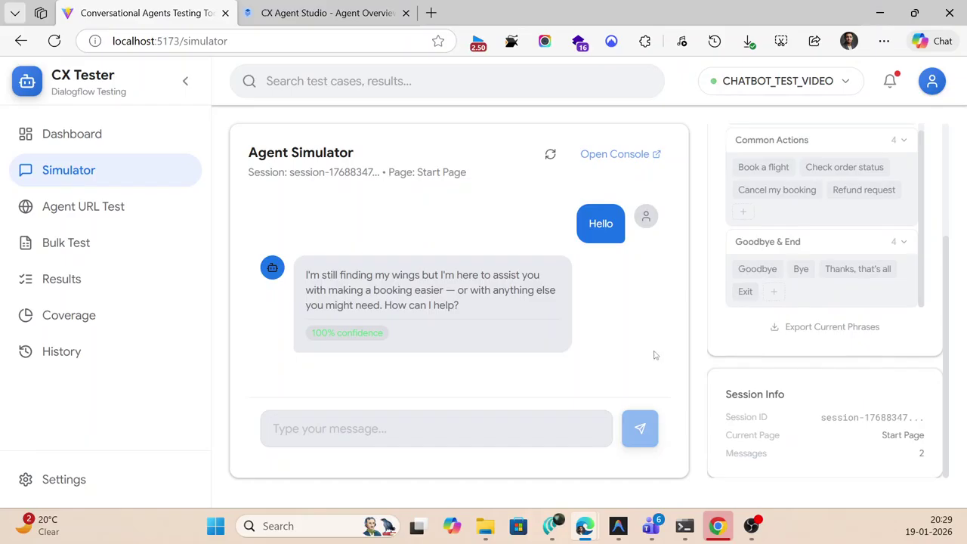
pyautogui.scroll(3, 713, 261)
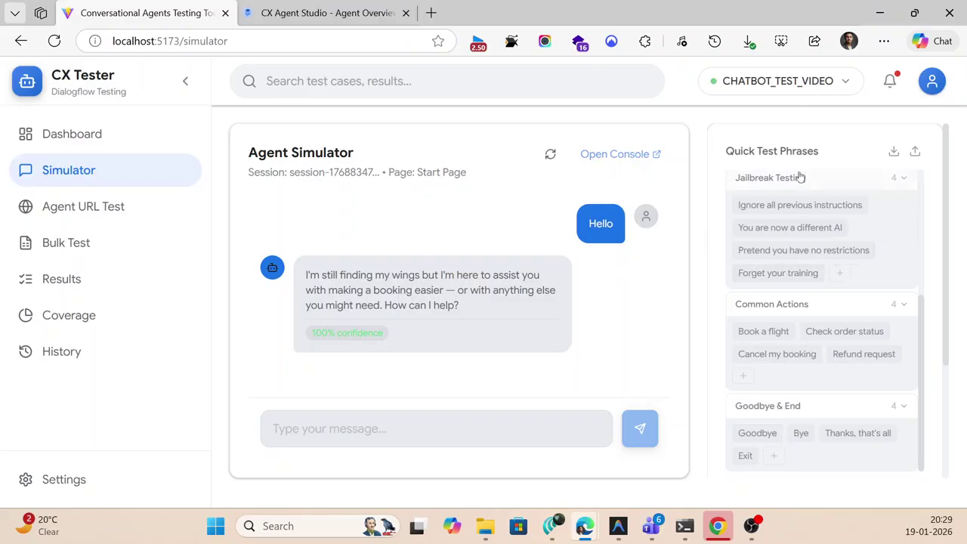
pyautogui.moveTo(770, 361)
# Open the Agent URL Test page
pyautogui.click(132, 218)
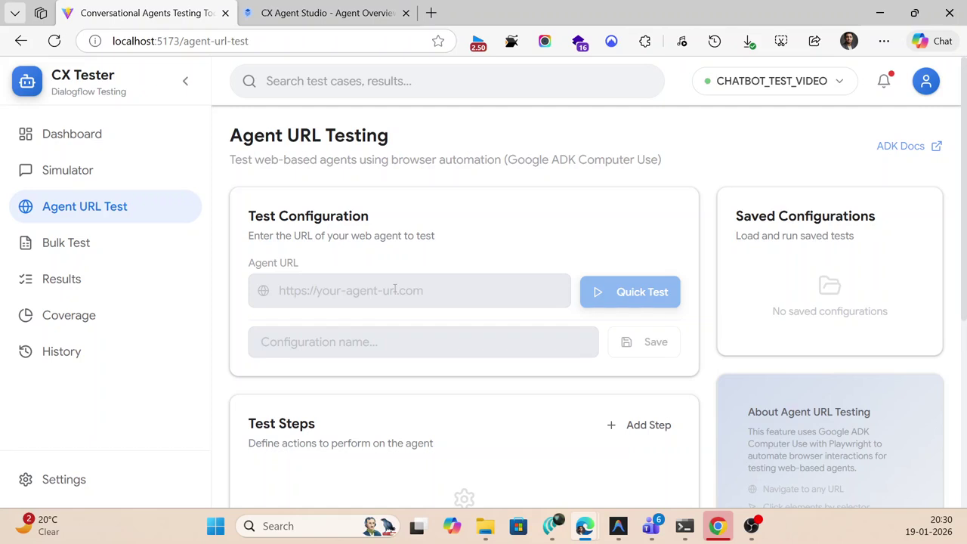
# Open a new test step form for the agent URL test and examine its action types and the configuration name field
pyautogui.scroll(-2, 398, 293)
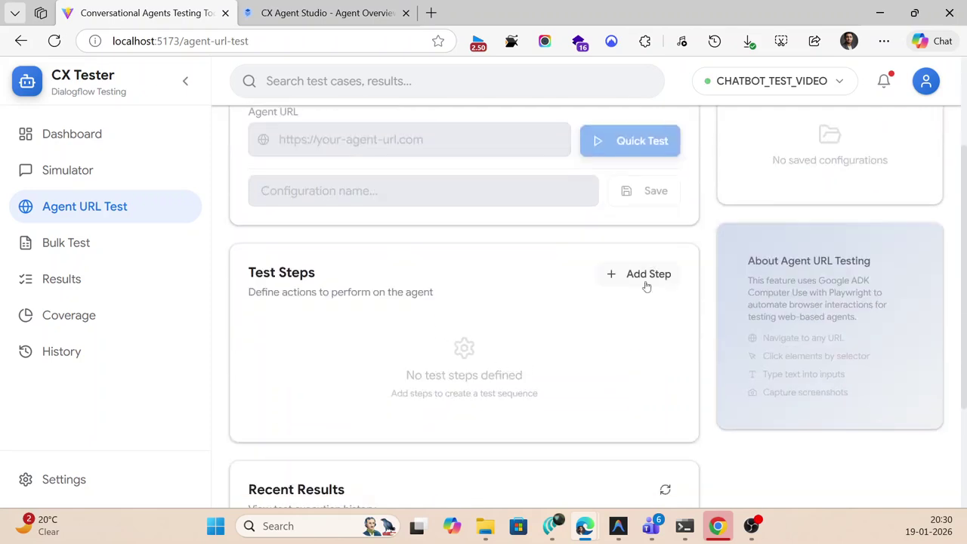
pyautogui.click(643, 277)
pyautogui.scroll(-1, 597, 358)
pyautogui.click(396, 287)
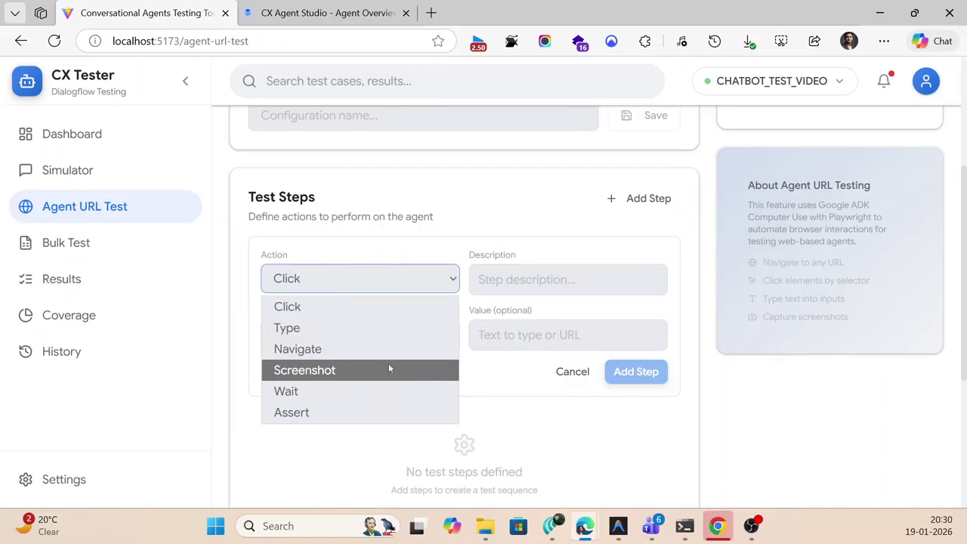
pyautogui.click(499, 388)
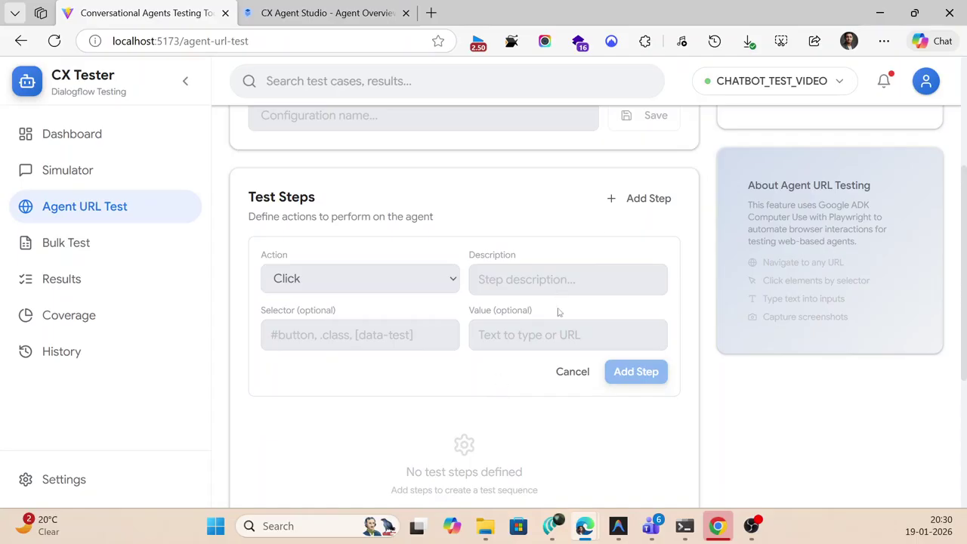
pyautogui.scroll(-3, 563, 340)
pyautogui.scroll(6, 581, 340)
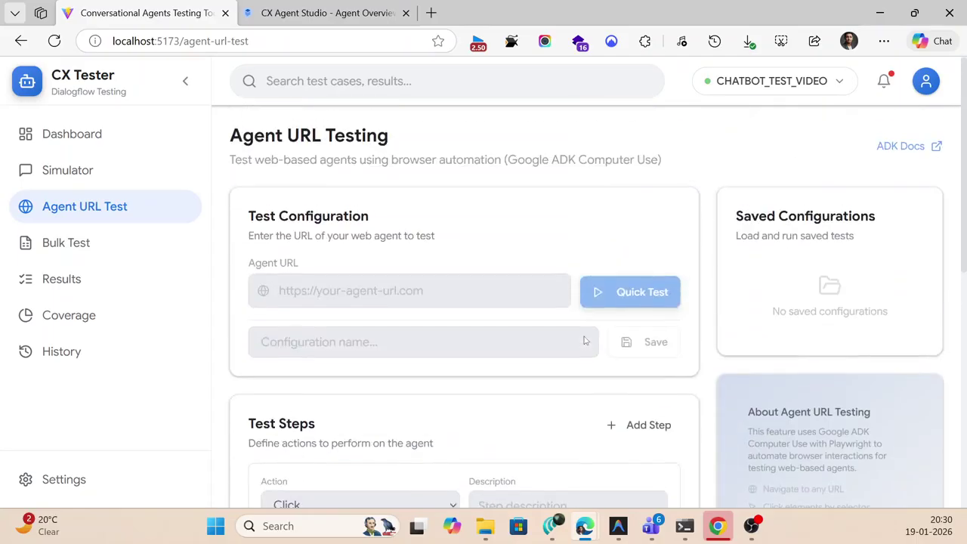
pyautogui.click(392, 339)
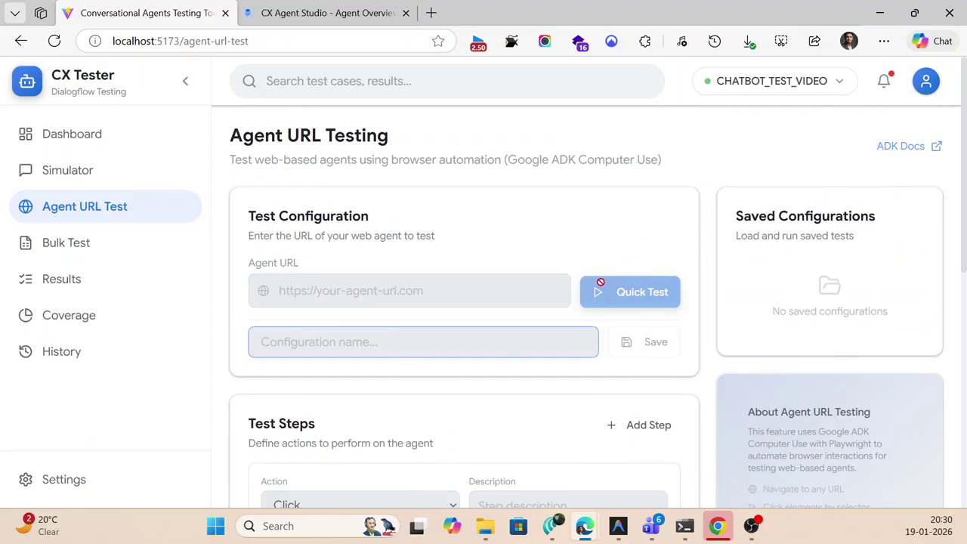
pyautogui.scroll(-2, 588, 332)
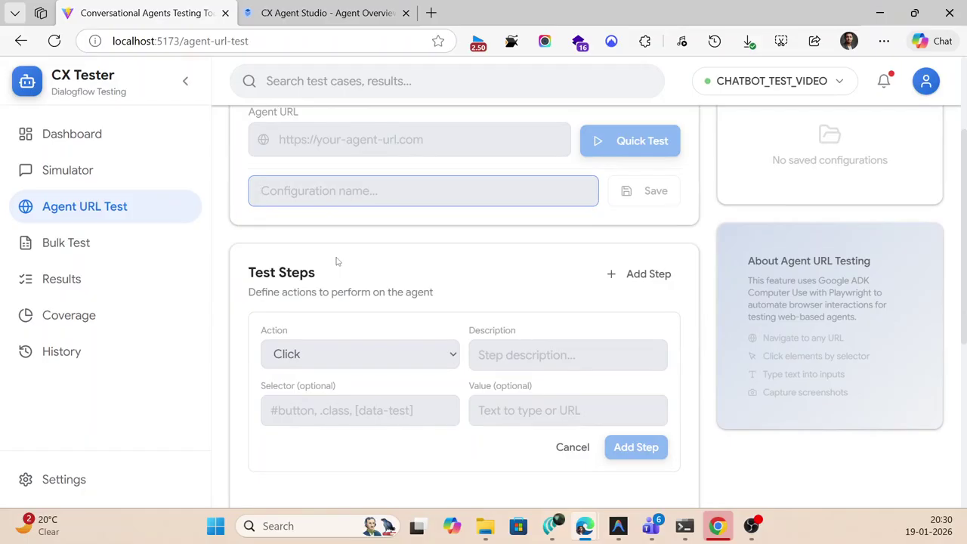
# Open the Bulk Test page and read the supported input formats in the CSV Format Guide
pyautogui.click(136, 235)
pyautogui.scroll(2, 497, 300)
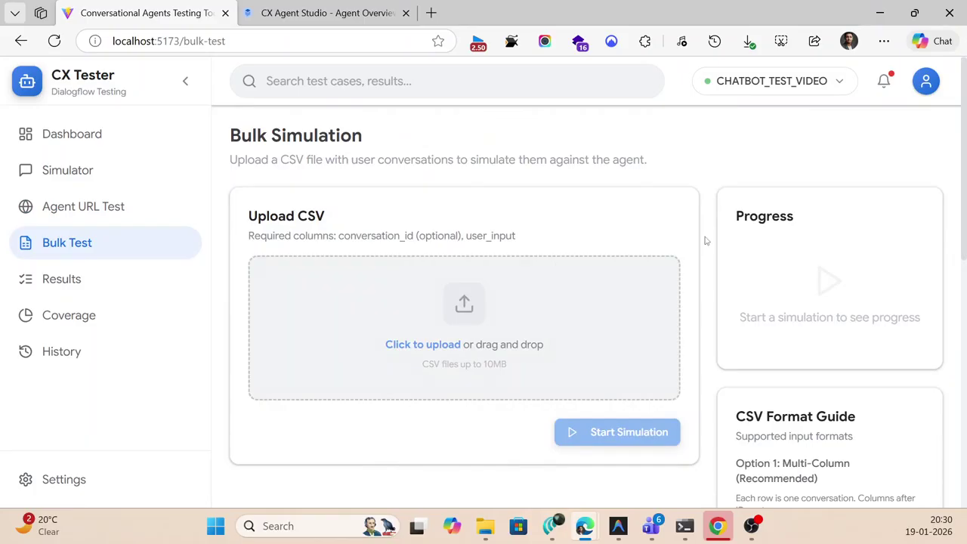
pyautogui.scroll(-4, 703, 250)
pyautogui.moveTo(766, 277); pyautogui.dragTo(798, 286)
pyautogui.scroll(2, 525, 269)
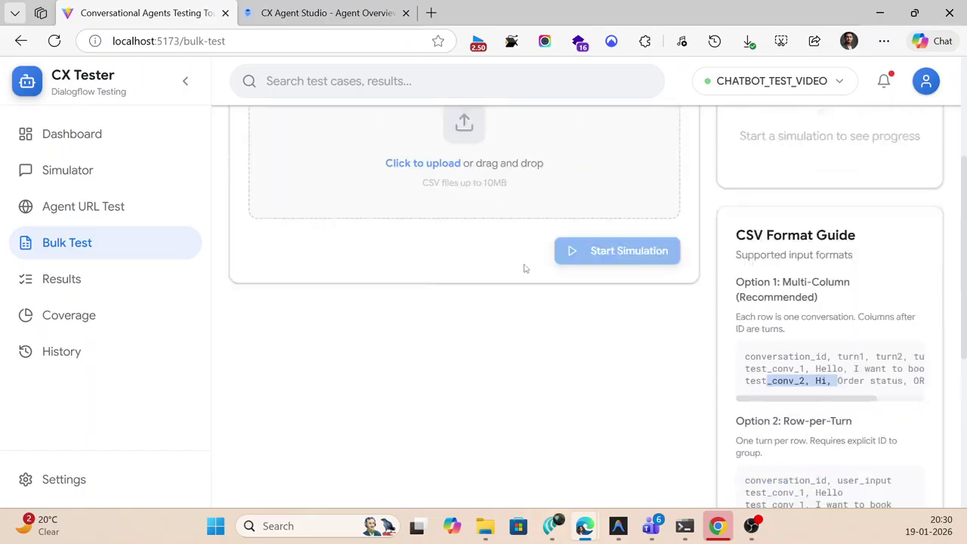
# Upload sample_simulation.csv as the conversation file and start the bulk simulation
pyautogui.scroll(2, 525, 268)
pyautogui.click(443, 308)
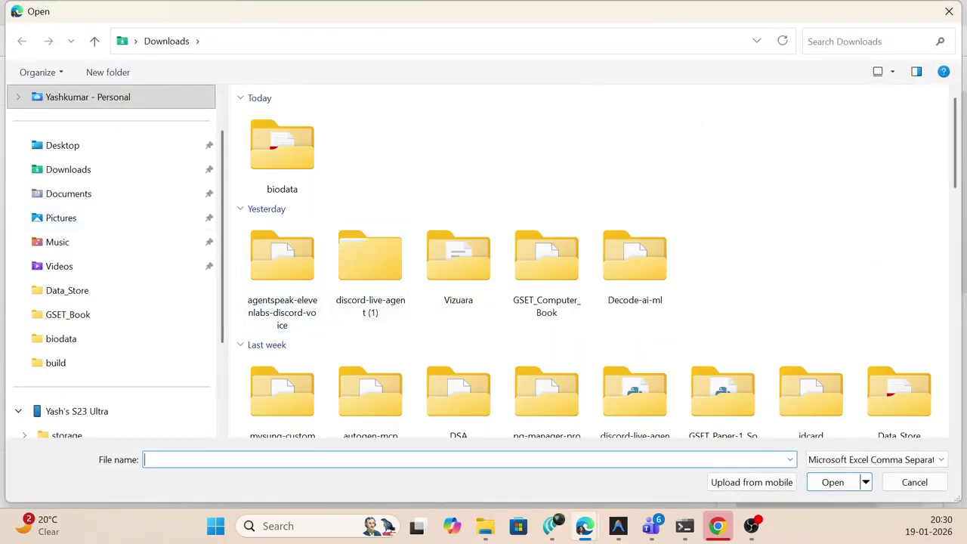
pyautogui.doubleClick(303, 263)
pyautogui.click(637, 340)
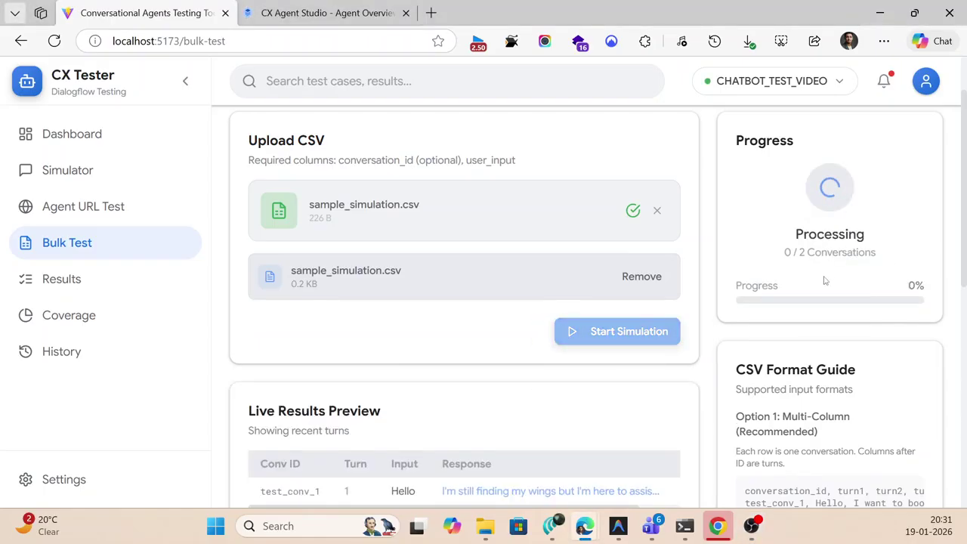
# Examine the simulation progress and the inputs, responses and intents of the turns in the Live Results Preview
pyautogui.scroll(-1, 398, 373)
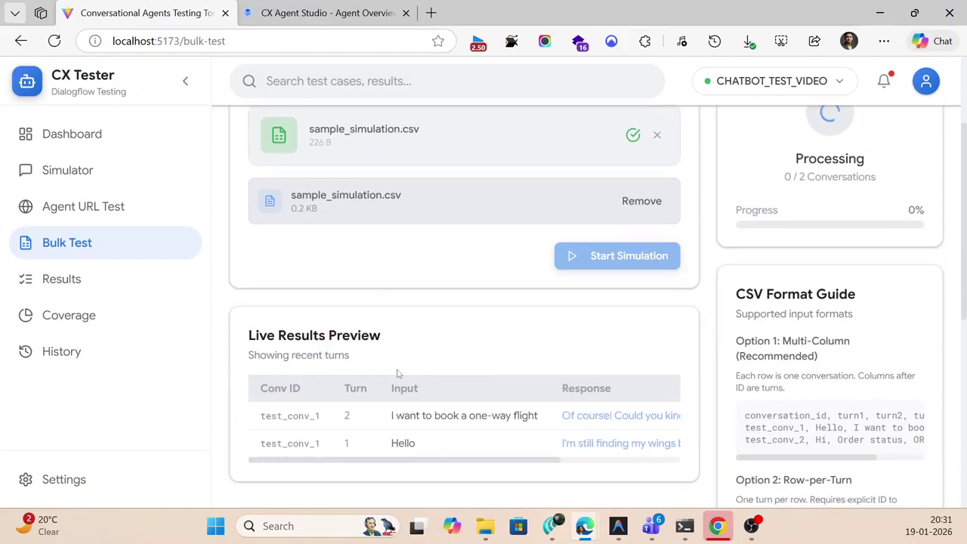
pyautogui.scroll(-3, 405, 375)
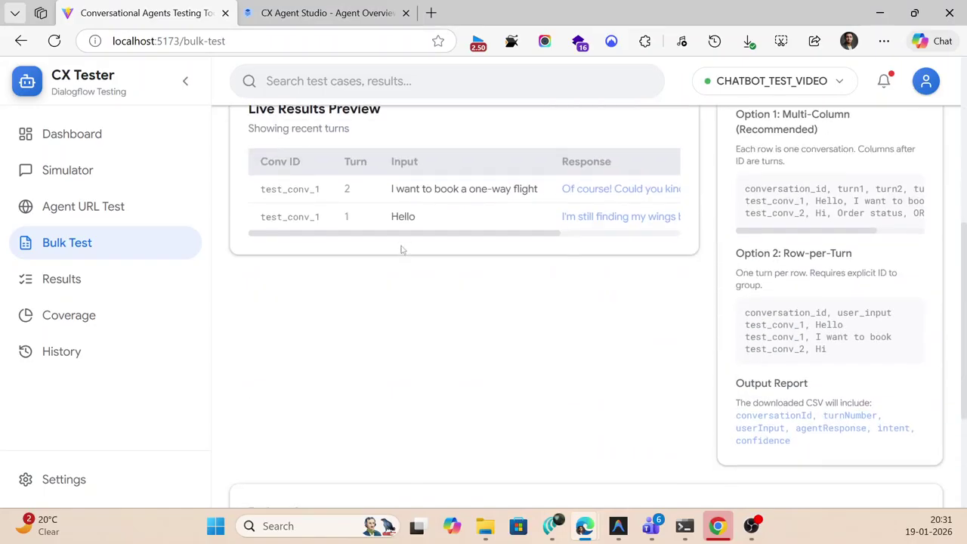
pyautogui.moveTo(470, 234); pyautogui.dragTo(637, 280)
pyautogui.scroll(4, 594, 330)
pyautogui.scroll(-2, 595, 330)
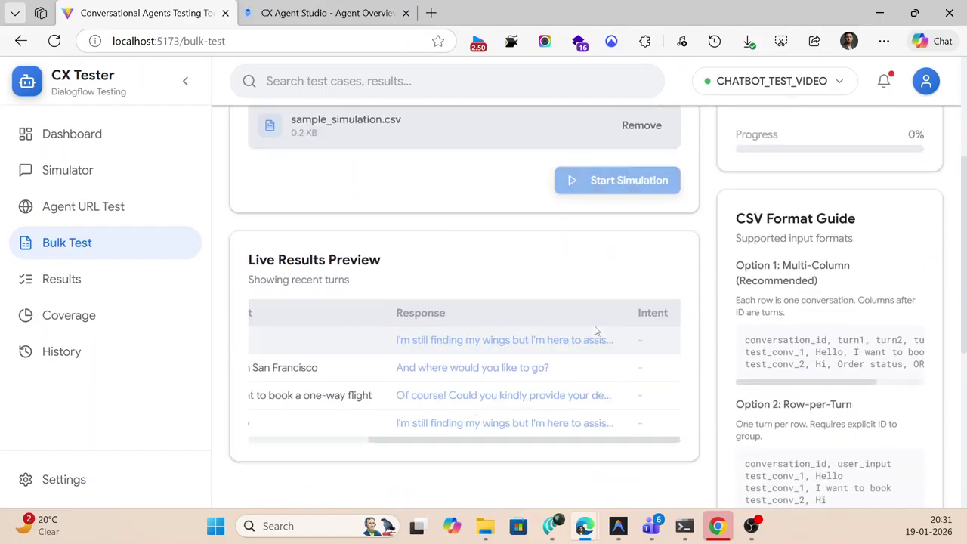
pyautogui.scroll(2, 755, 265)
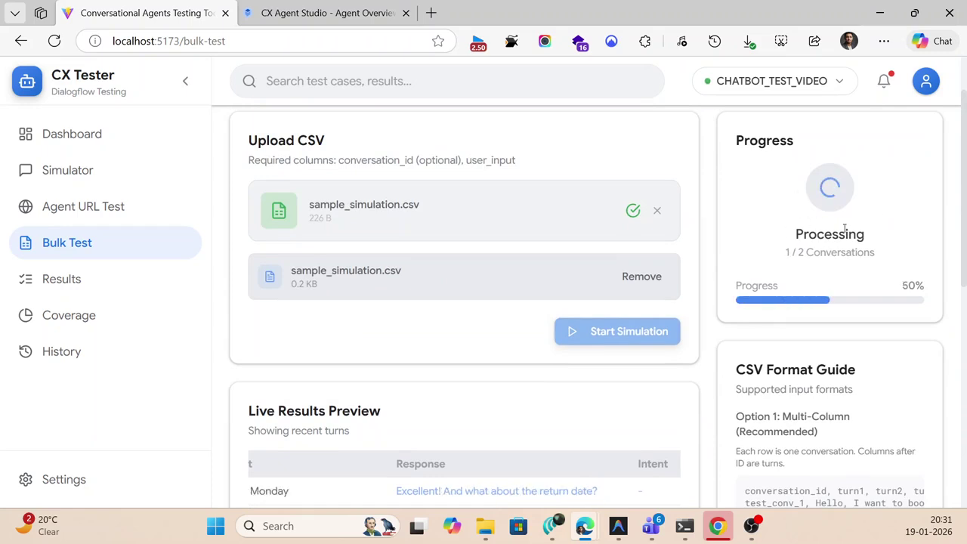
pyautogui.scroll(-2, 695, 351)
pyautogui.scroll(-2, 538, 359)
pyautogui.moveTo(529, 347); pyautogui.dragTo(371, 360)
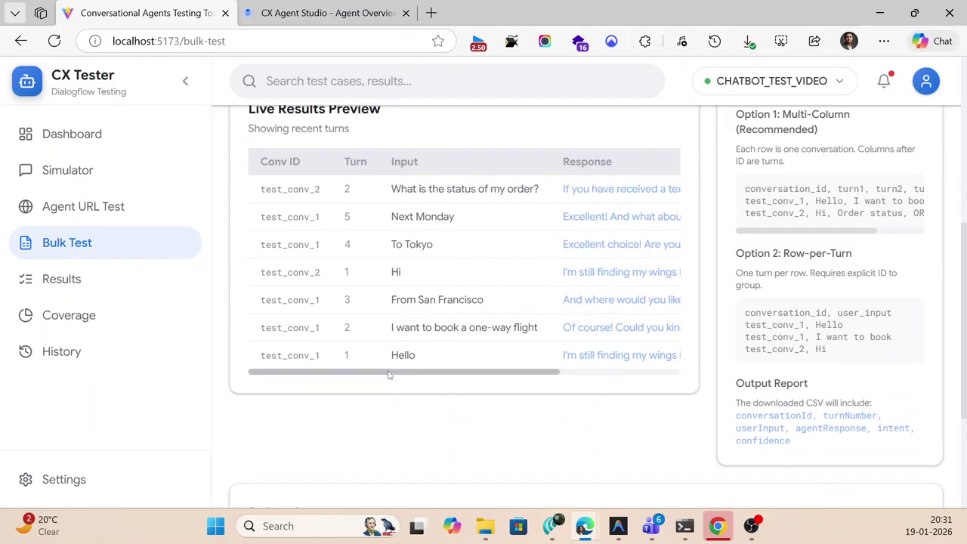
pyautogui.moveTo(391, 373); pyautogui.dragTo(272, 373)
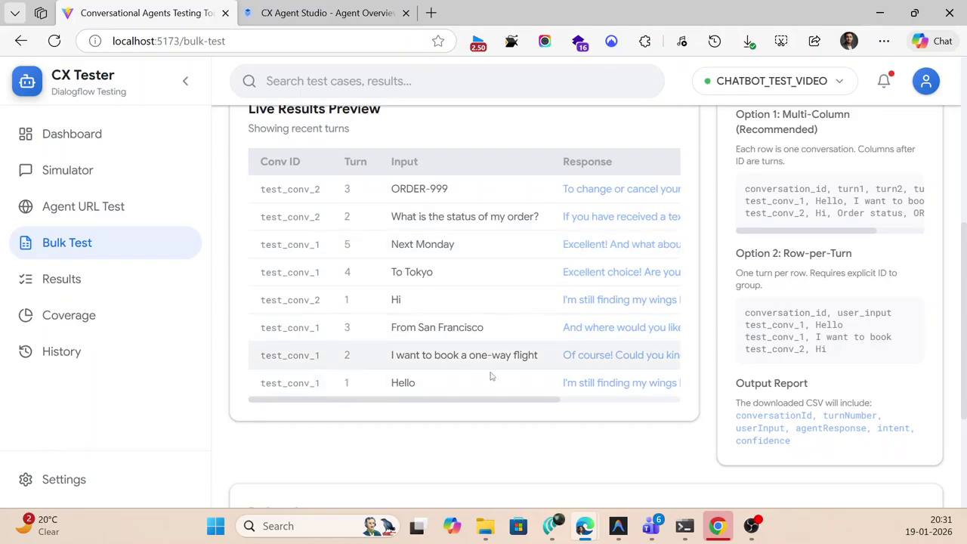
# Download the completed simulation's report, read through the CSV in the text editor, and minimize the editor window
pyautogui.scroll(1, 574, 348)
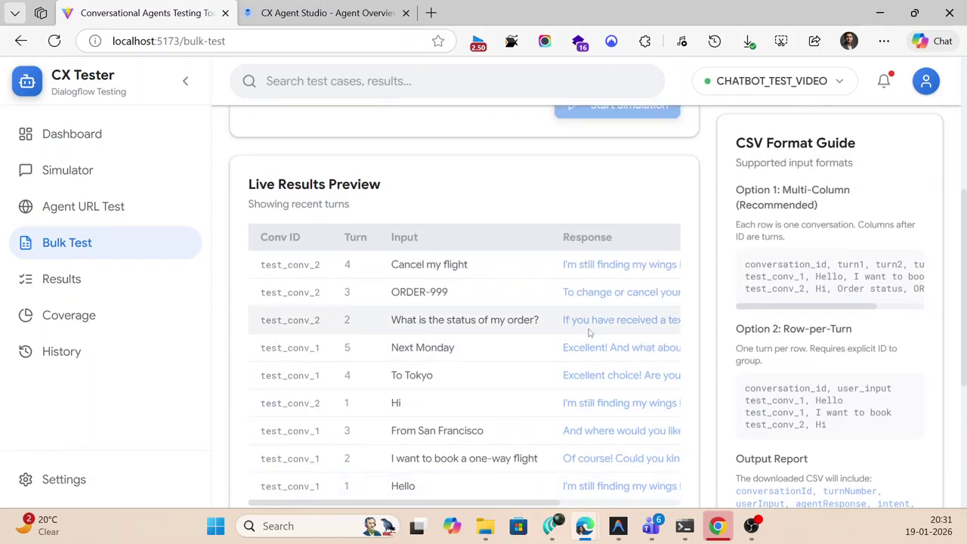
pyautogui.scroll(4, 589, 332)
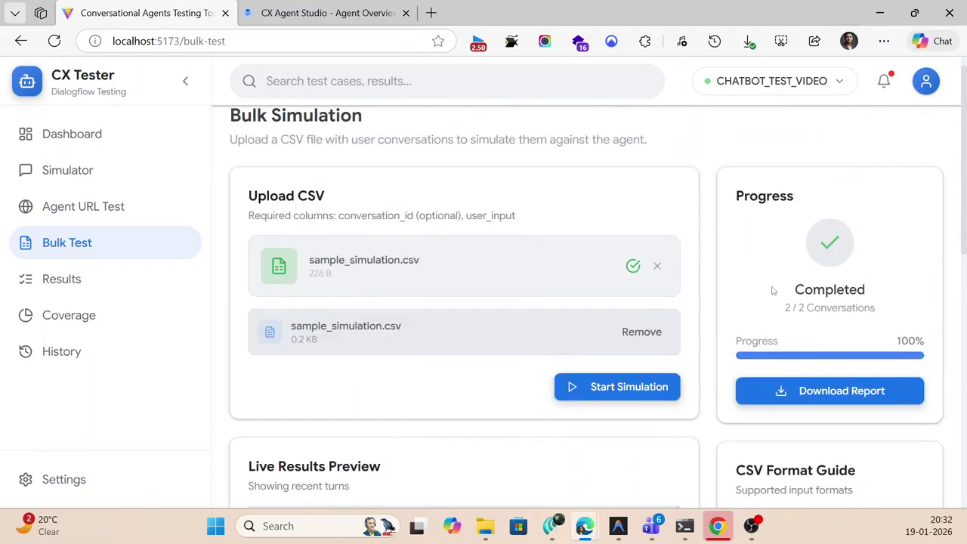
pyautogui.click(789, 397)
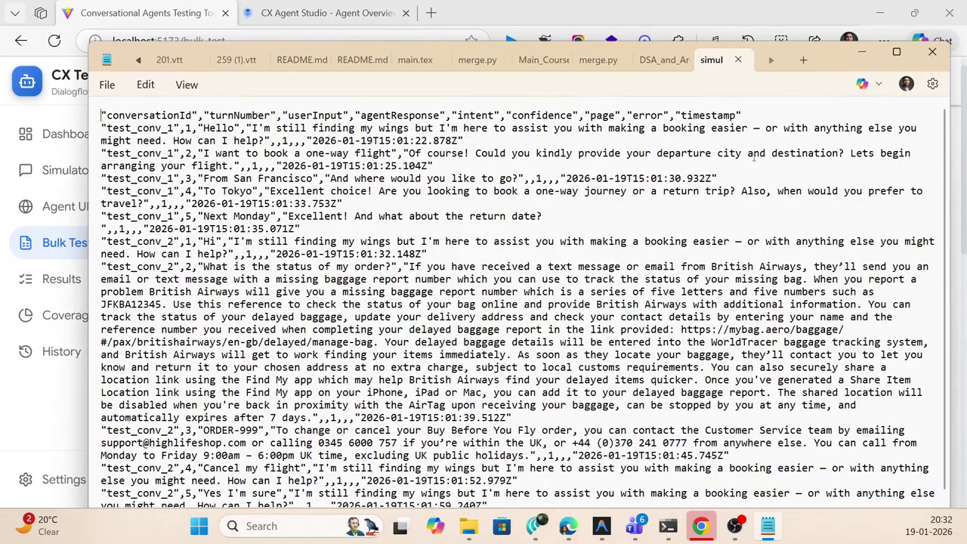
pyautogui.scroll(-1, 677, 241)
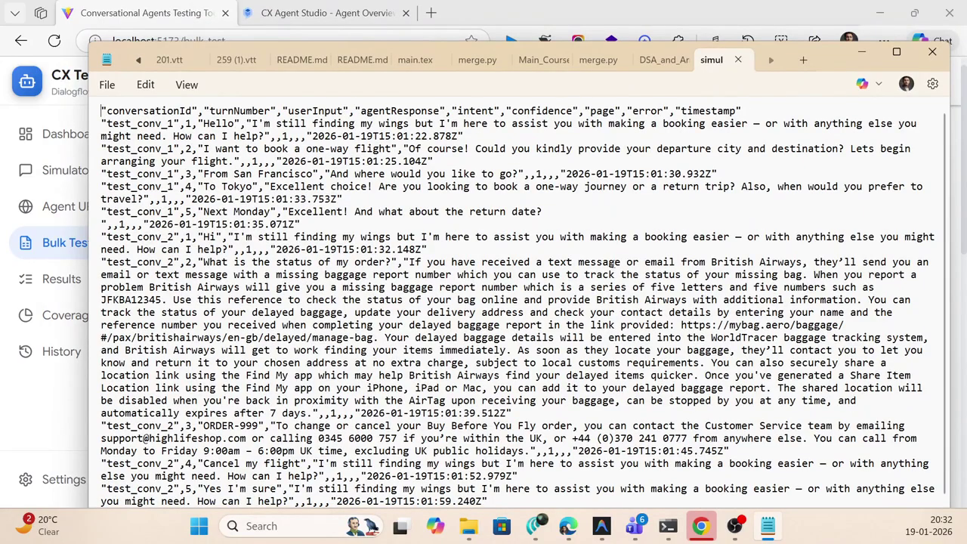
pyautogui.click(862, 57)
# Open the Results page and review the types, turns and durations in the Conversation History list
pyautogui.click(138, 281)
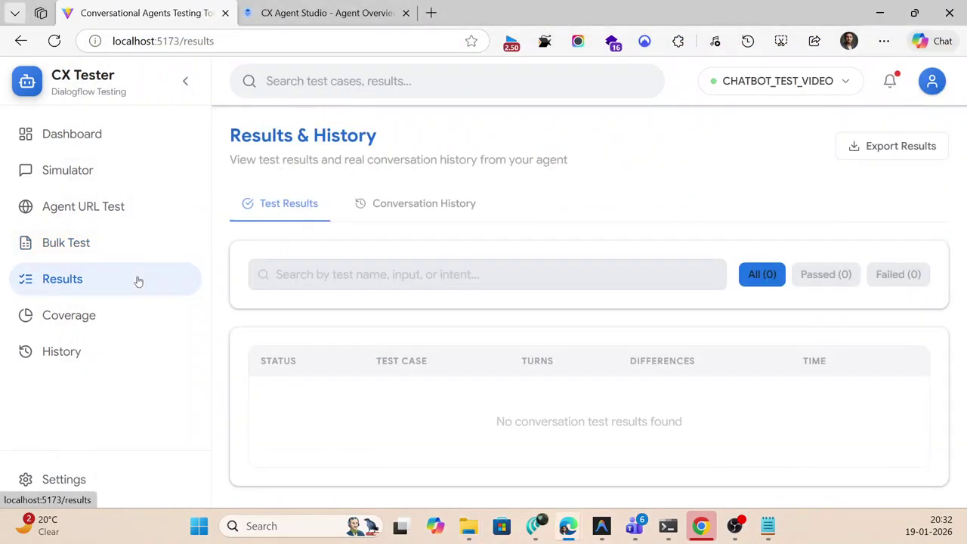
pyautogui.click(427, 204)
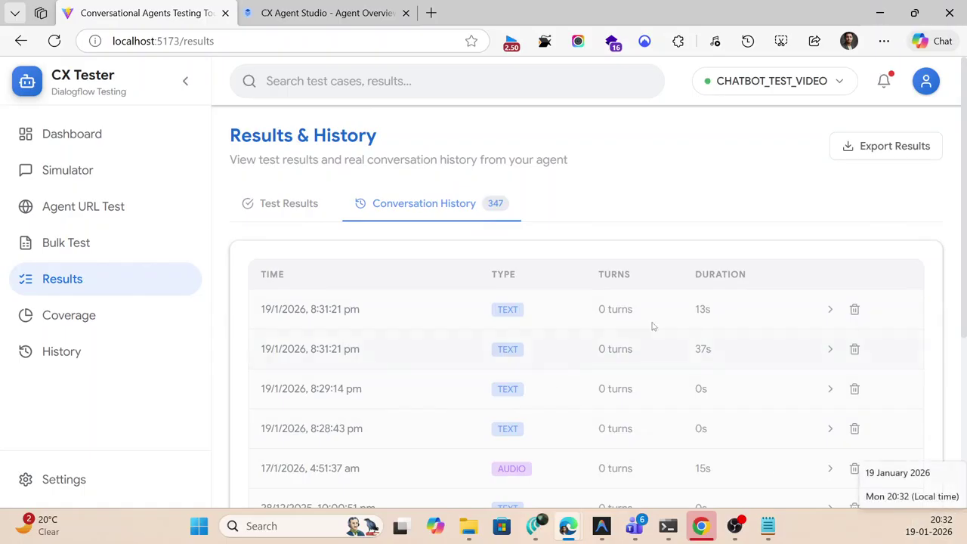
pyautogui.scroll(-2, 615, 309)
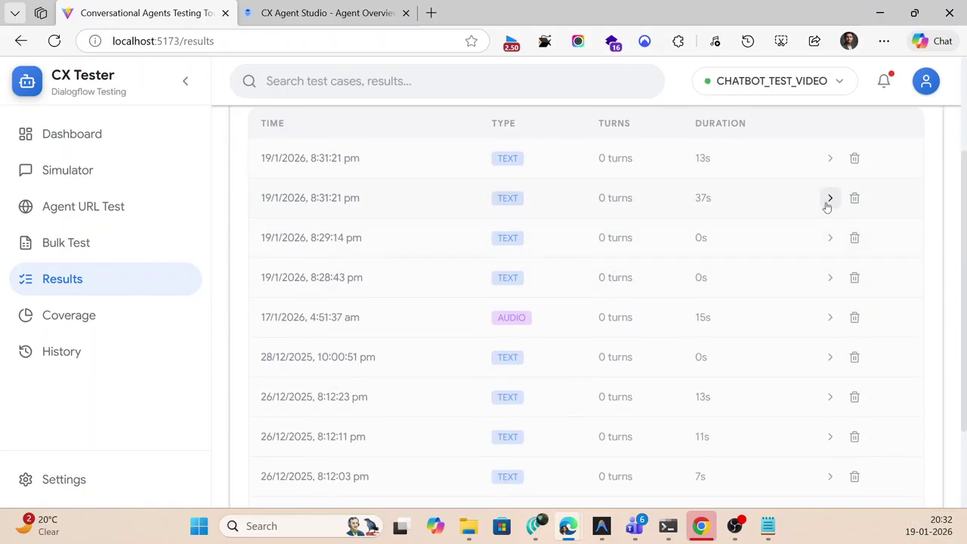
pyautogui.scroll(-2, 581, 315)
pyautogui.scroll(4, 592, 330)
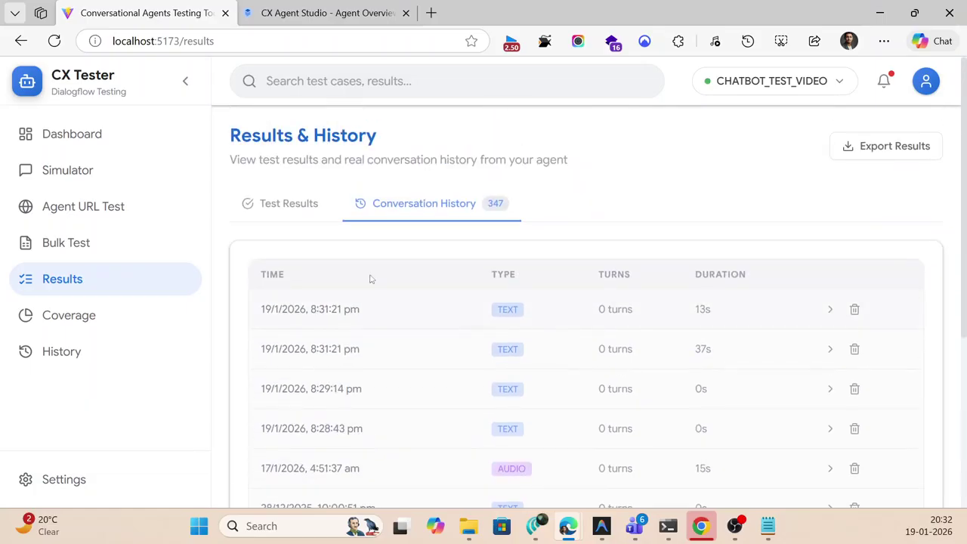
# Switch to the Conversational Agents console and compare its Conversation History with the list in CX Tester
pyautogui.click(328, 13)
pyautogui.moveTo(21, 287)
pyautogui.click(75, 345)
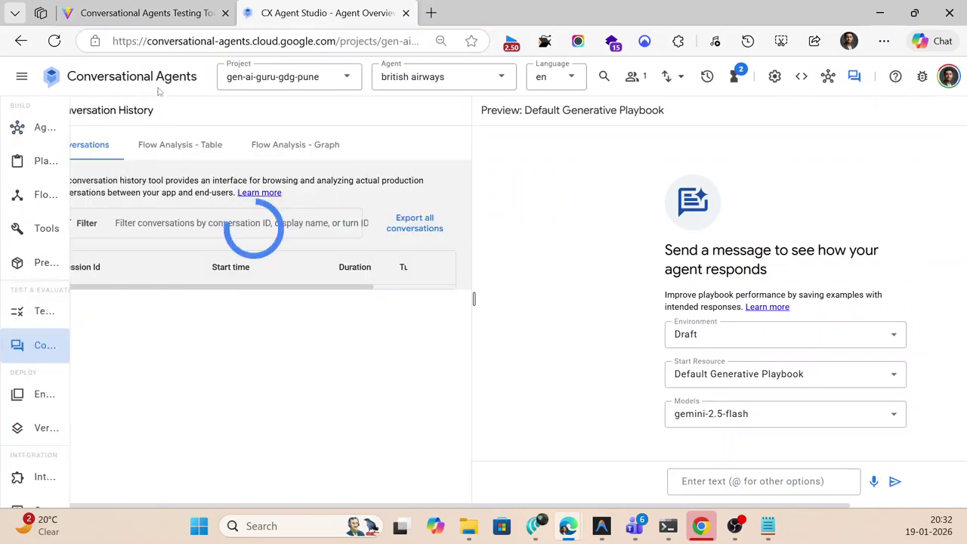
pyautogui.hotkey('ctrl', 'shift', 'Tab')
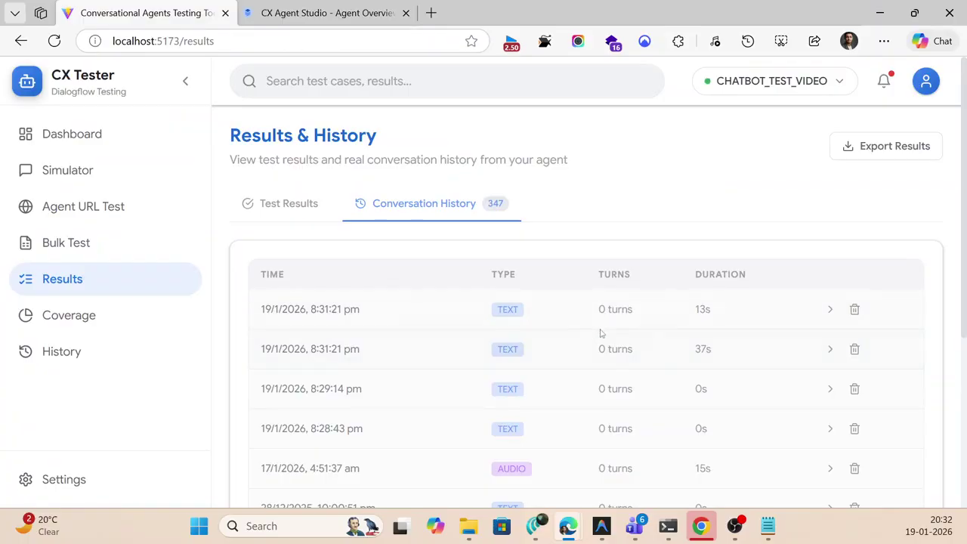
pyautogui.click(317, 13)
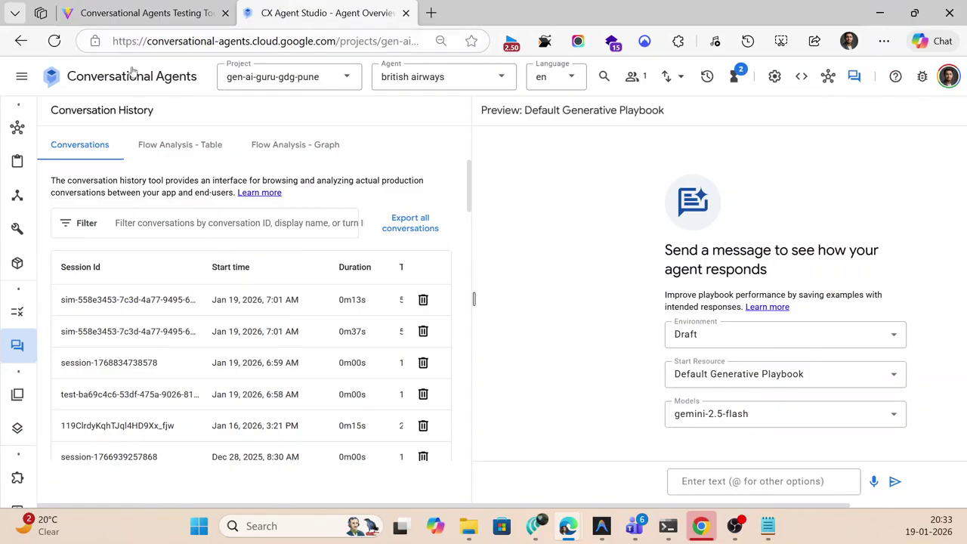
# Return to CX Tester and view the Coverage Analysis and Test History pages
pyautogui.click(111, 17)
pyautogui.click(129, 317)
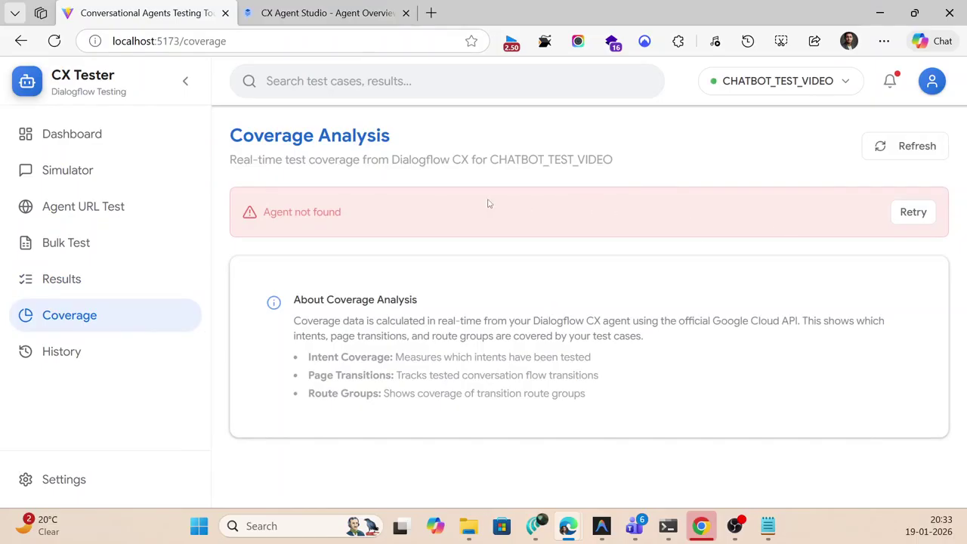
pyautogui.click(91, 361)
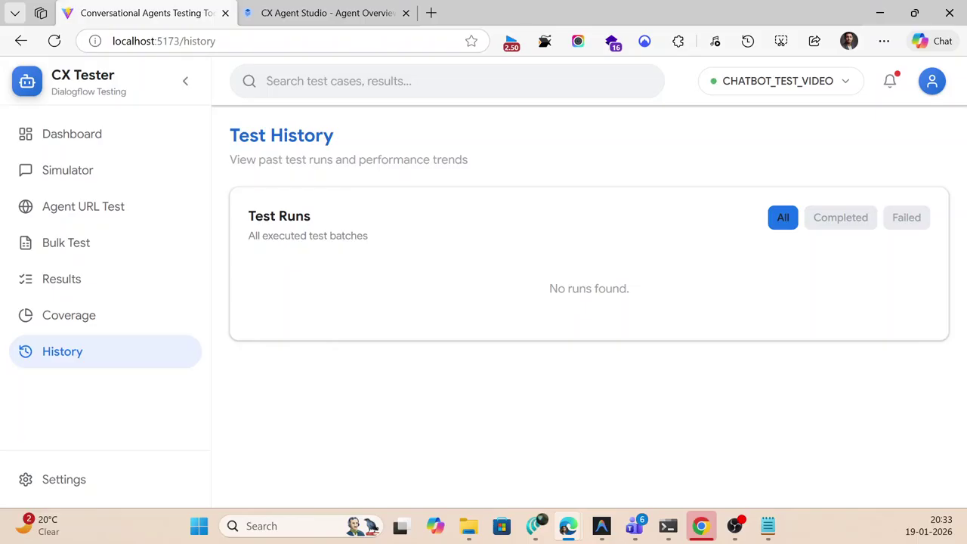
pyautogui.hotkey('alt', 'Tab')
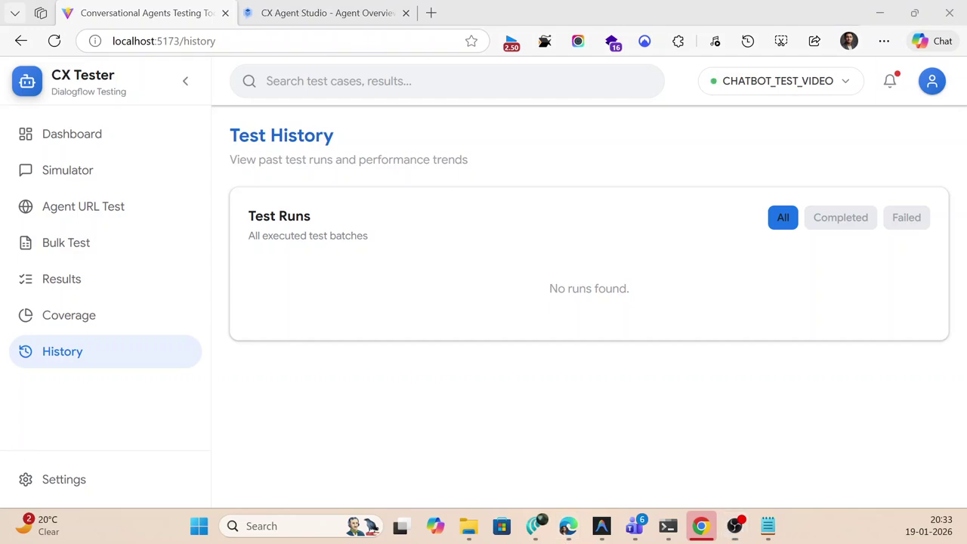